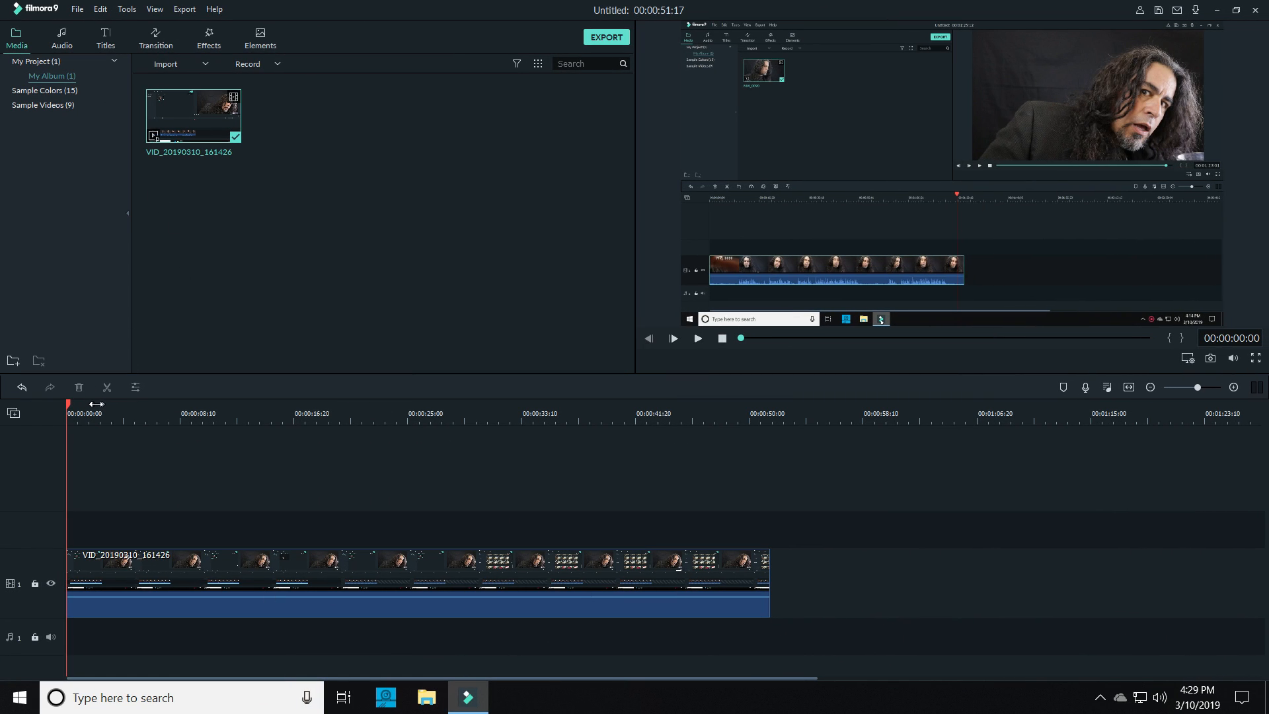
Place the playhead at 00:00:08:00 and crop the timeline clip to the preview area in the frame's upper-right corner, 968 x 544
drag(66, 403, 176, 406)
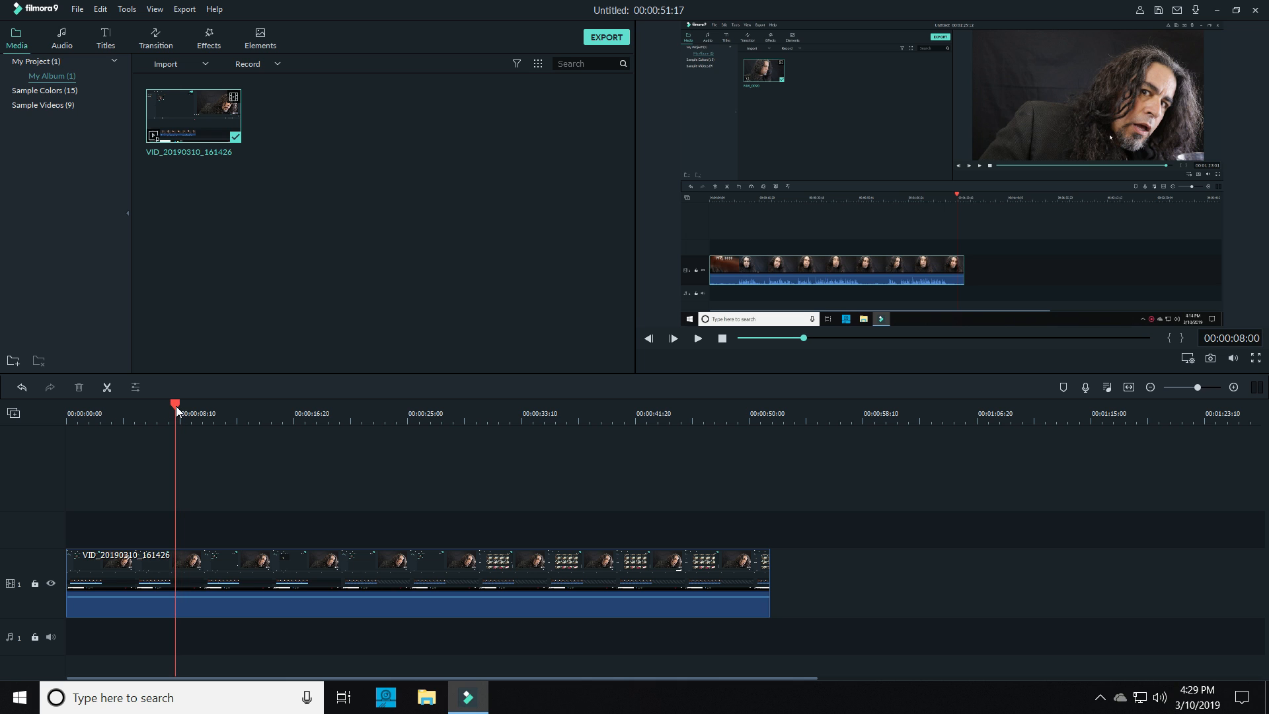
click(235, 565)
right_click(235, 565)
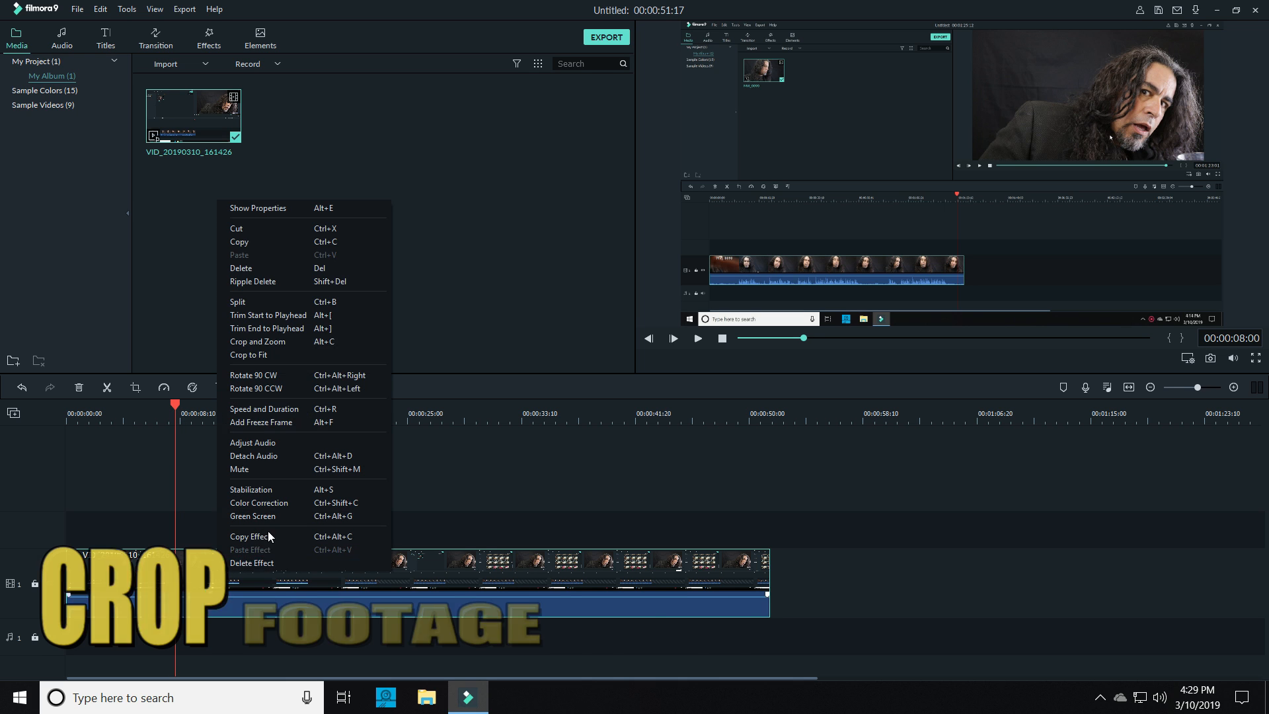
click(258, 343)
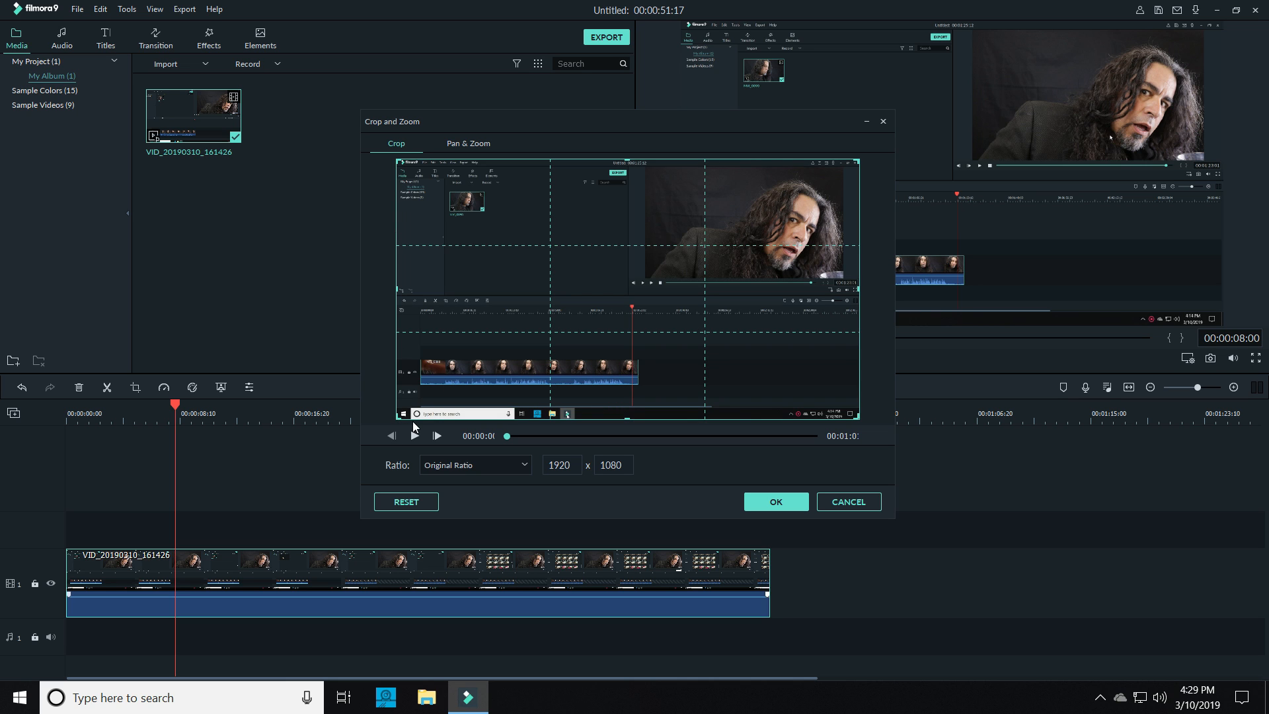
drag(399, 415, 627, 294)
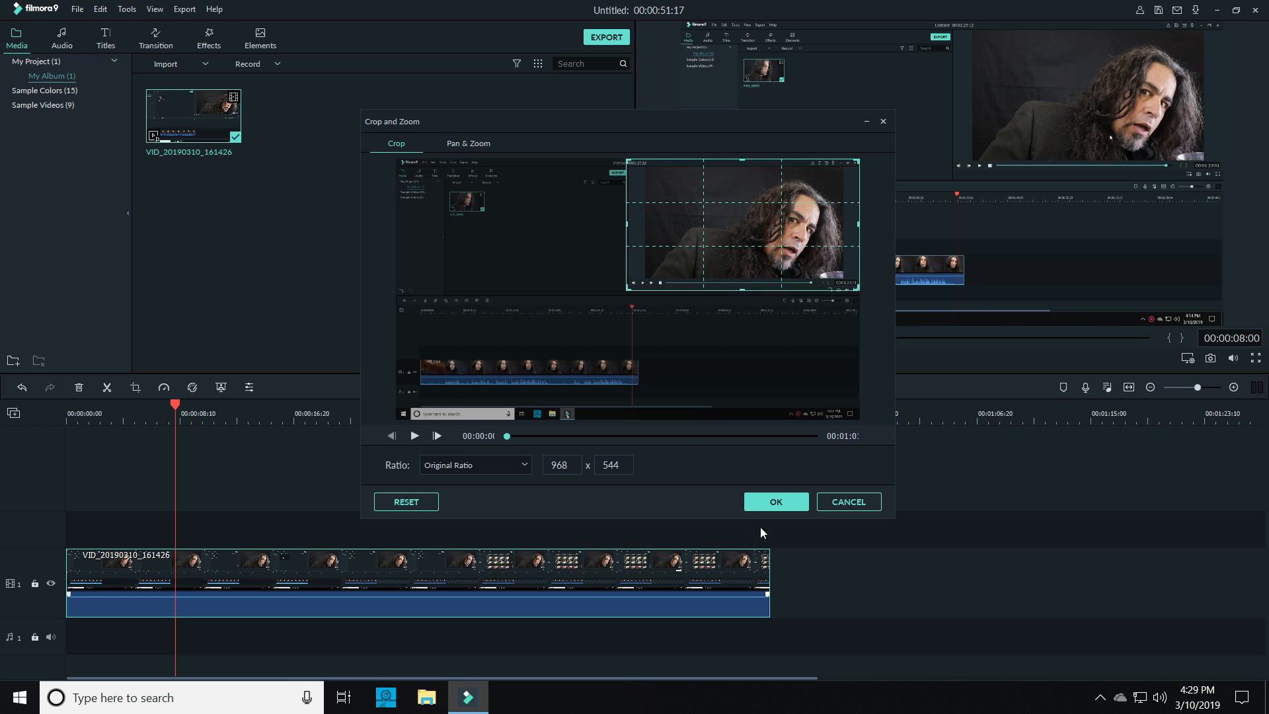
click(762, 502)
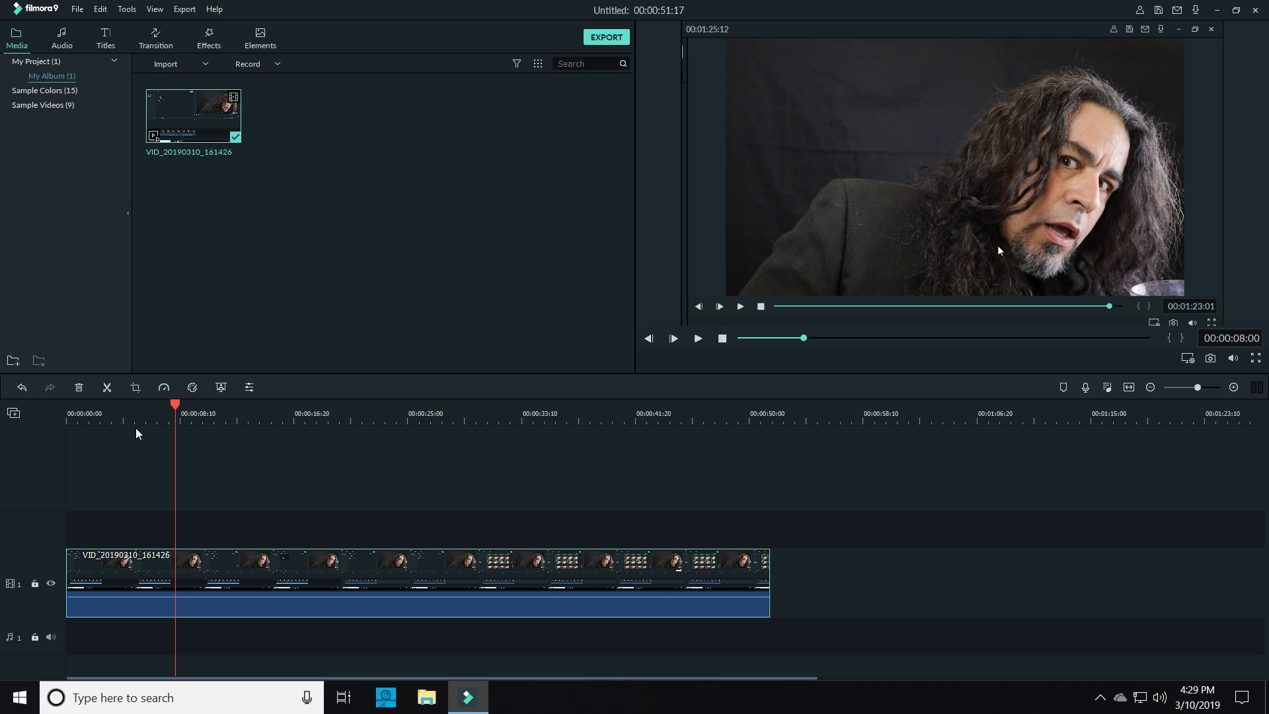
Split the clip at 00:00:08:00 and again at 00:00:06:04 to isolate a short segment between the two cuts
click(106, 390)
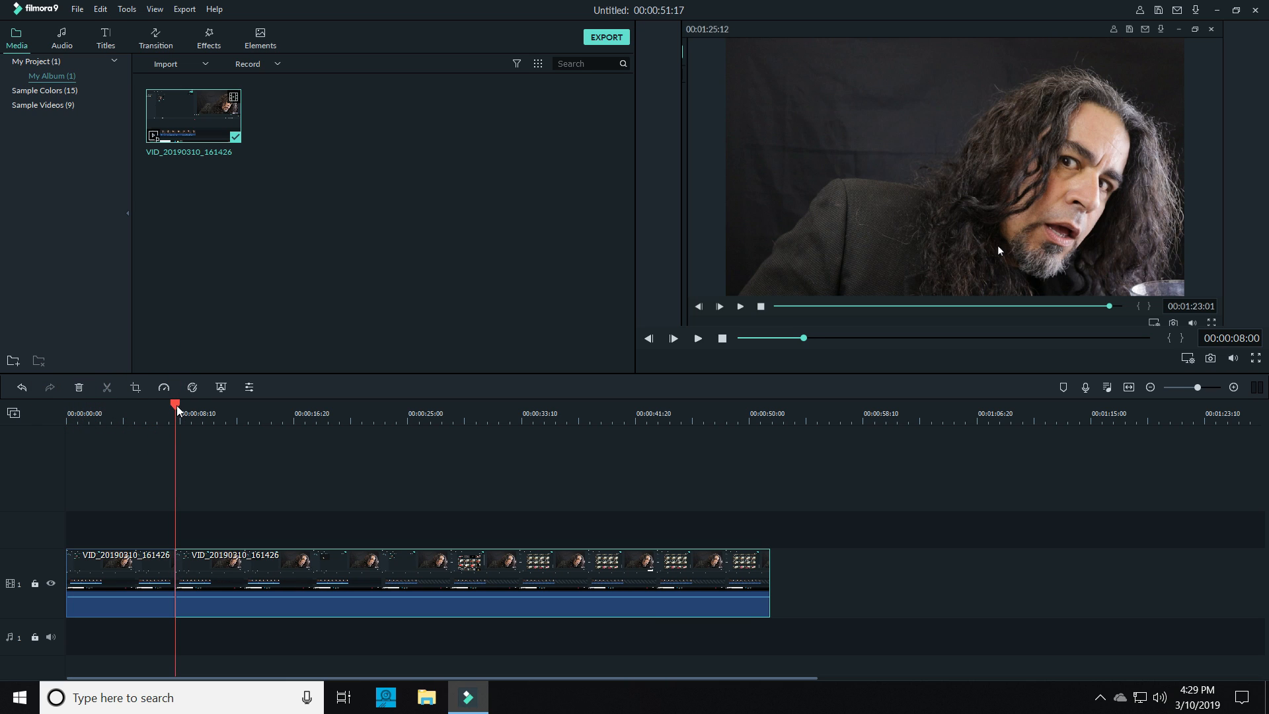
drag(178, 410, 151, 408)
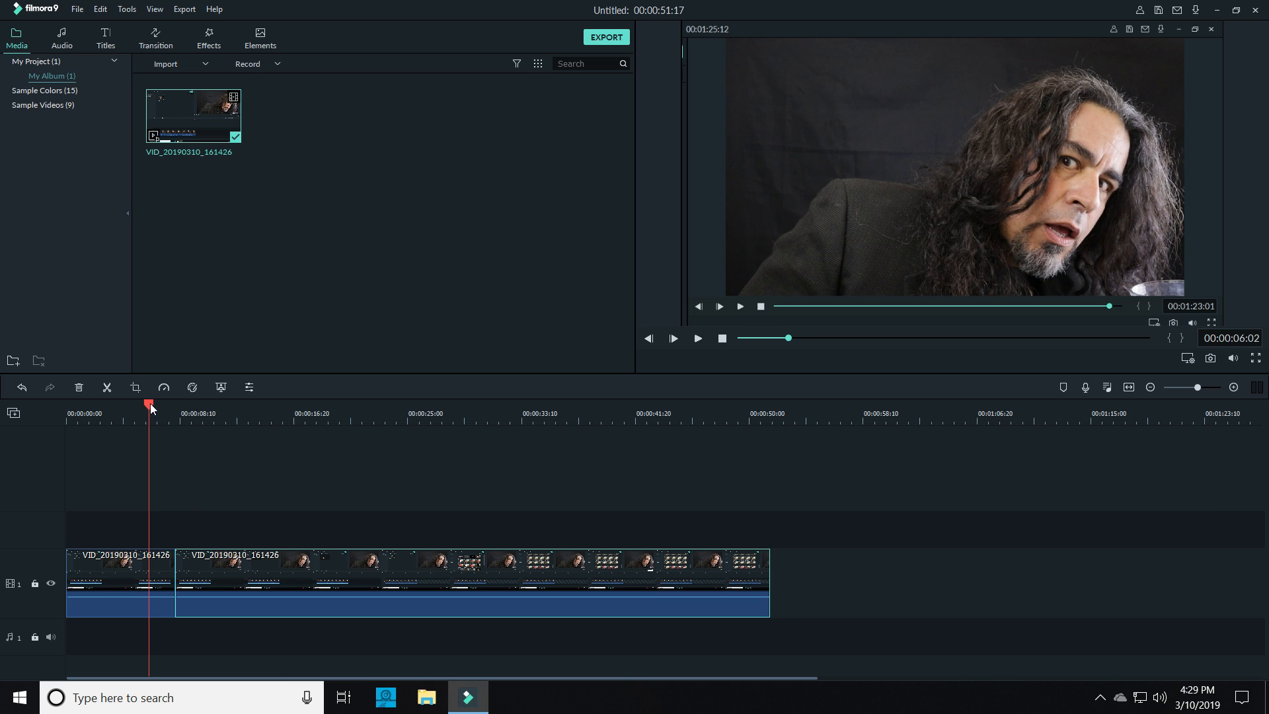
click(107, 387)
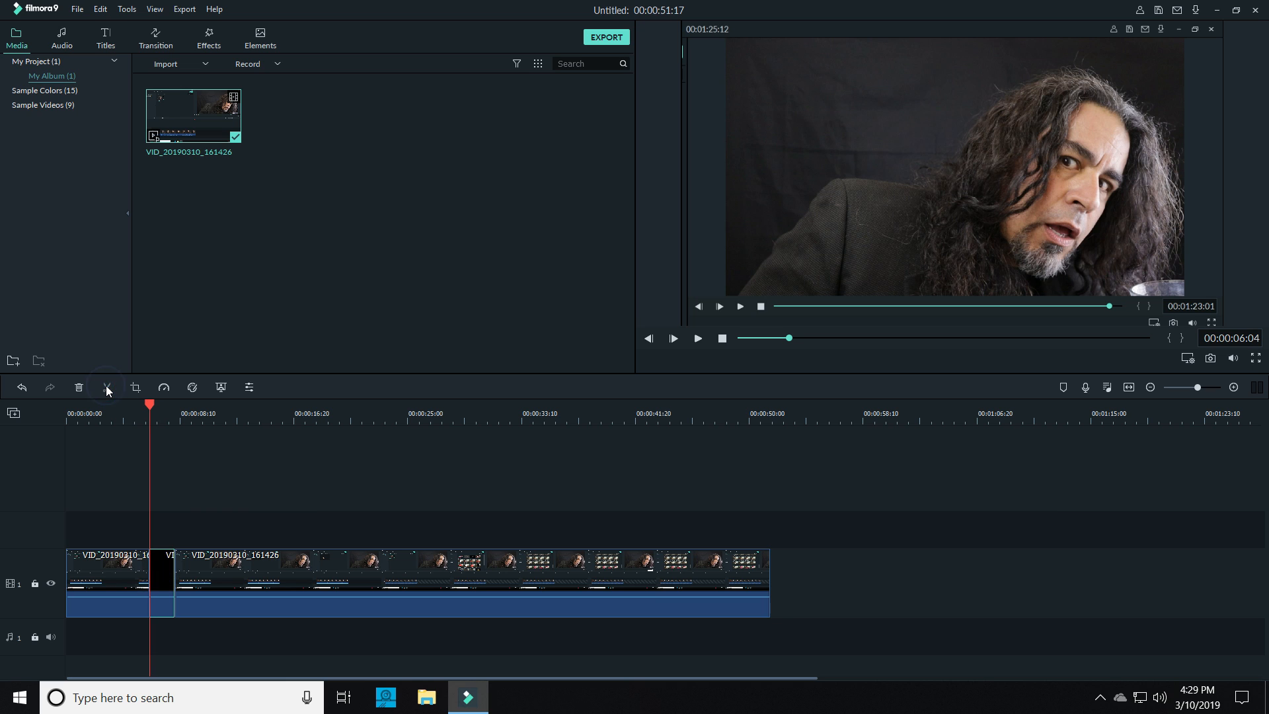
Give the short segment a reversed pan and zoom, starting from the full 1920 x 1080 frame and ending on the upper-right preview area
right_click(159, 567)
click(201, 329)
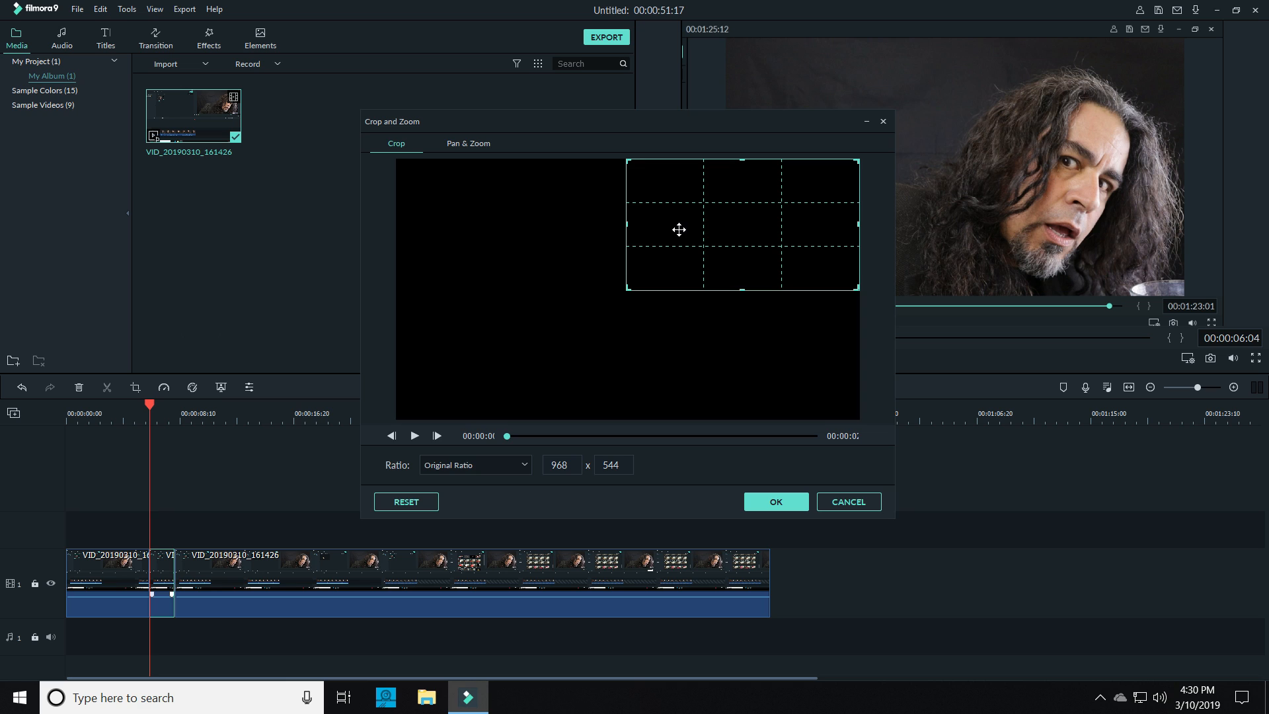
click(466, 145)
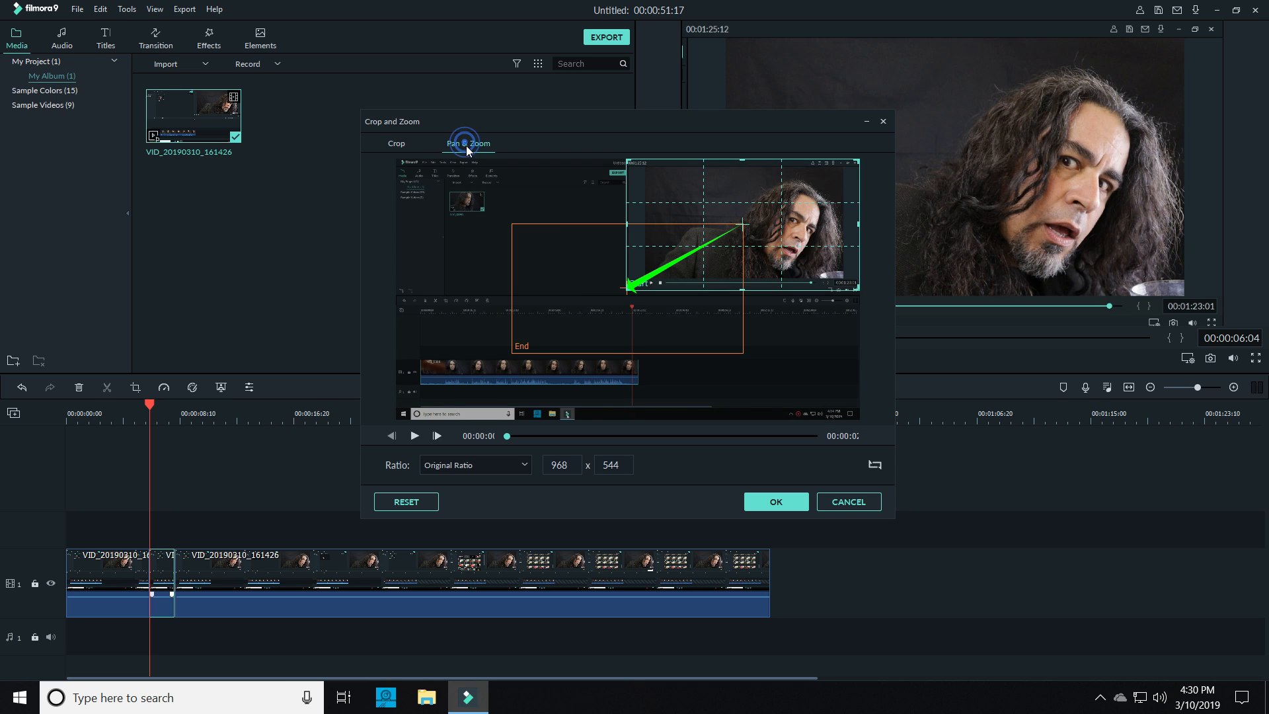
click(875, 465)
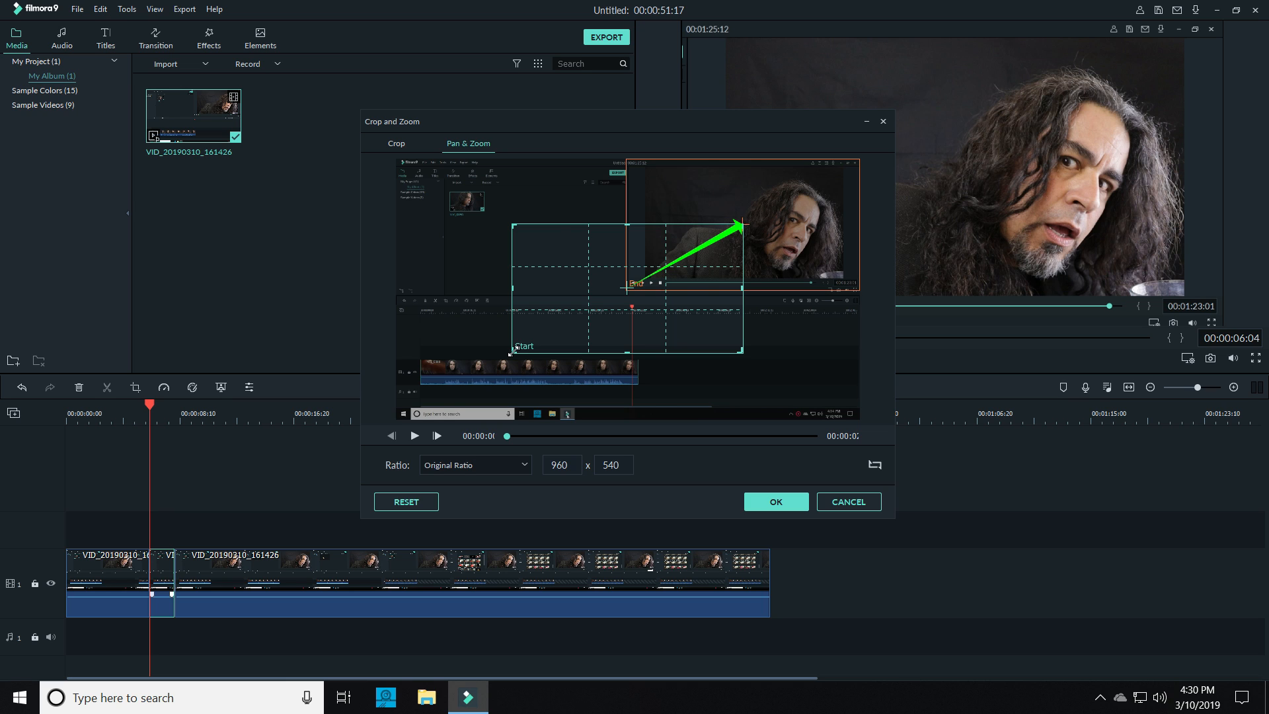
drag(513, 351, 397, 418)
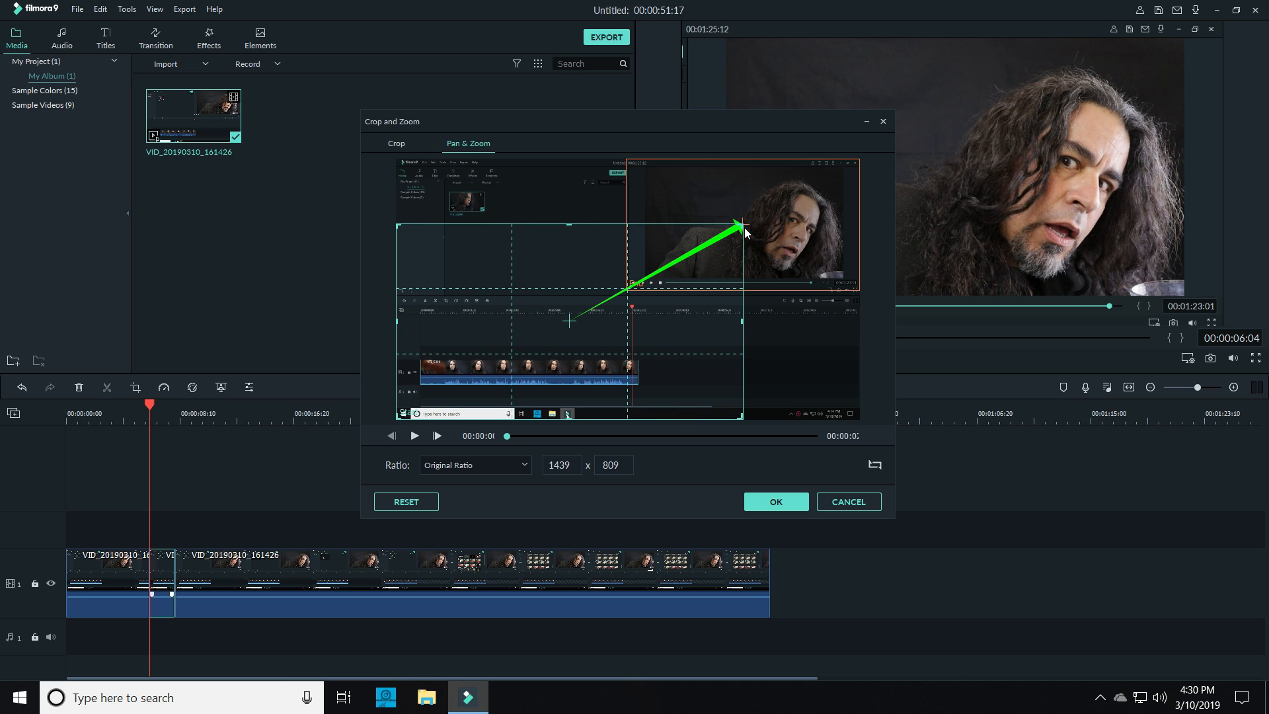
drag(743, 223, 897, 169)
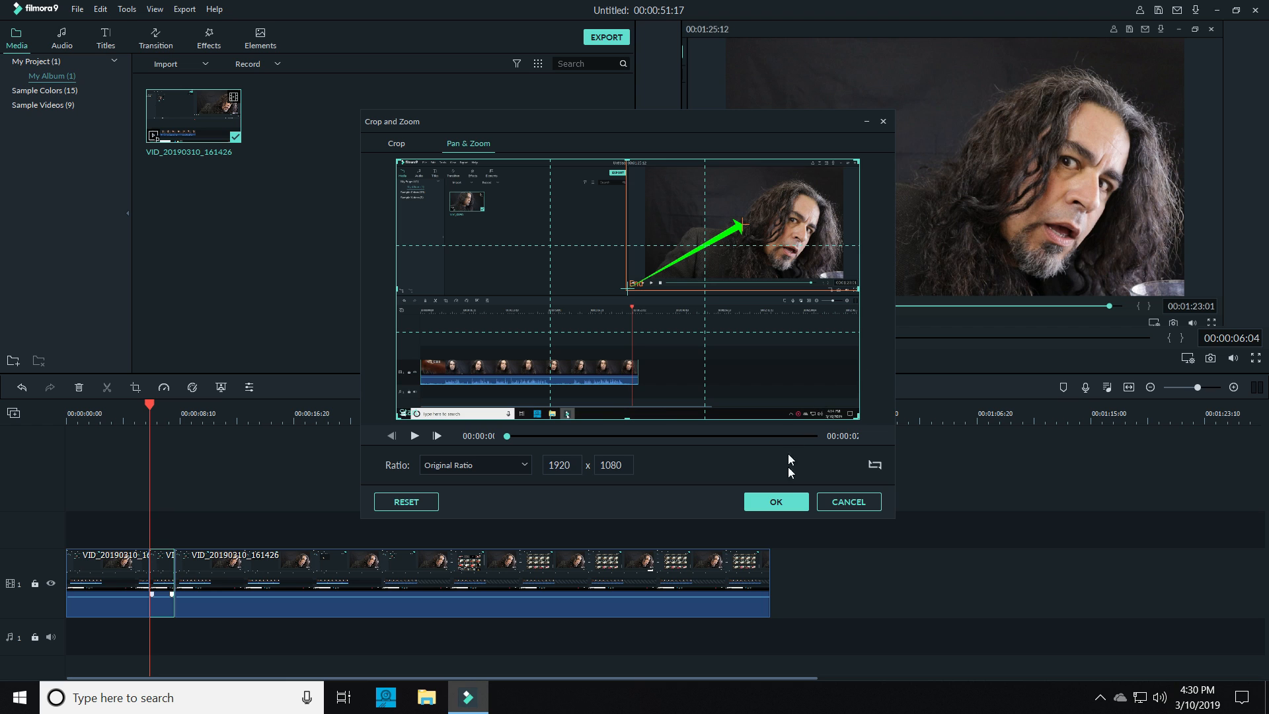
click(778, 503)
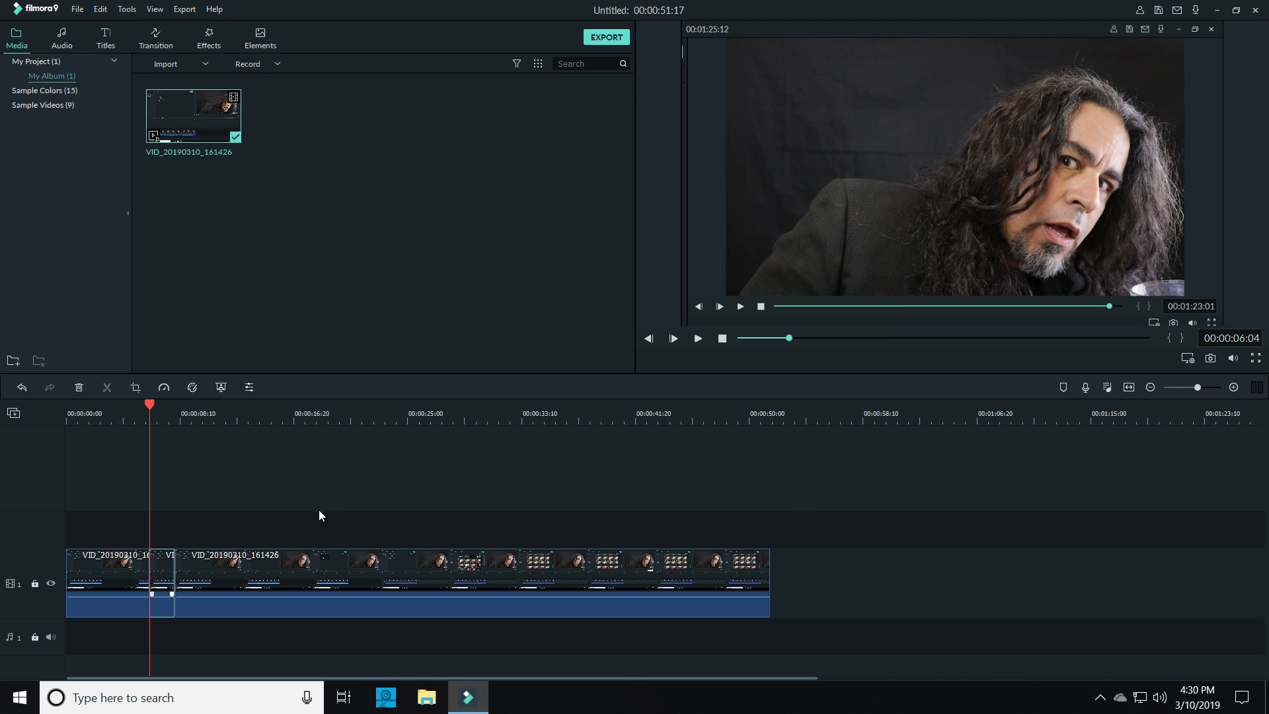
Check the opening of the timeline and reset the first segment's crop to the full 1920 x 1080 frame
click(224, 415)
click(155, 415)
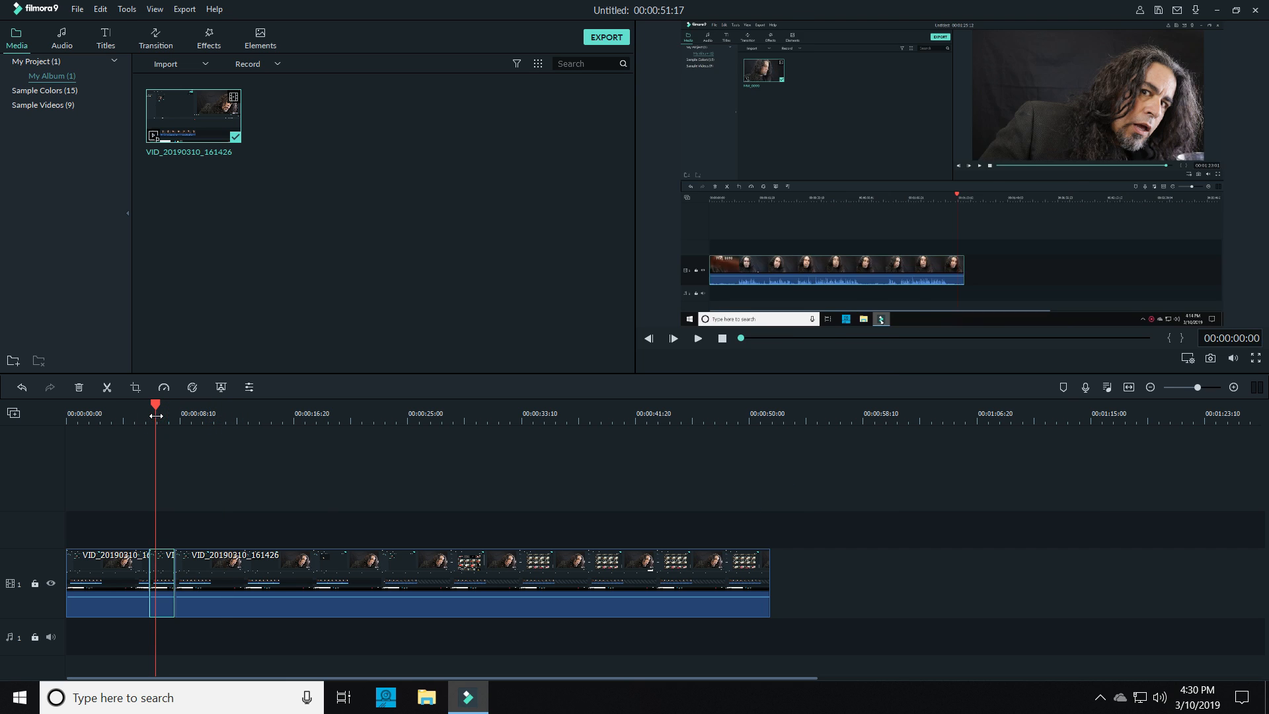
click(103, 415)
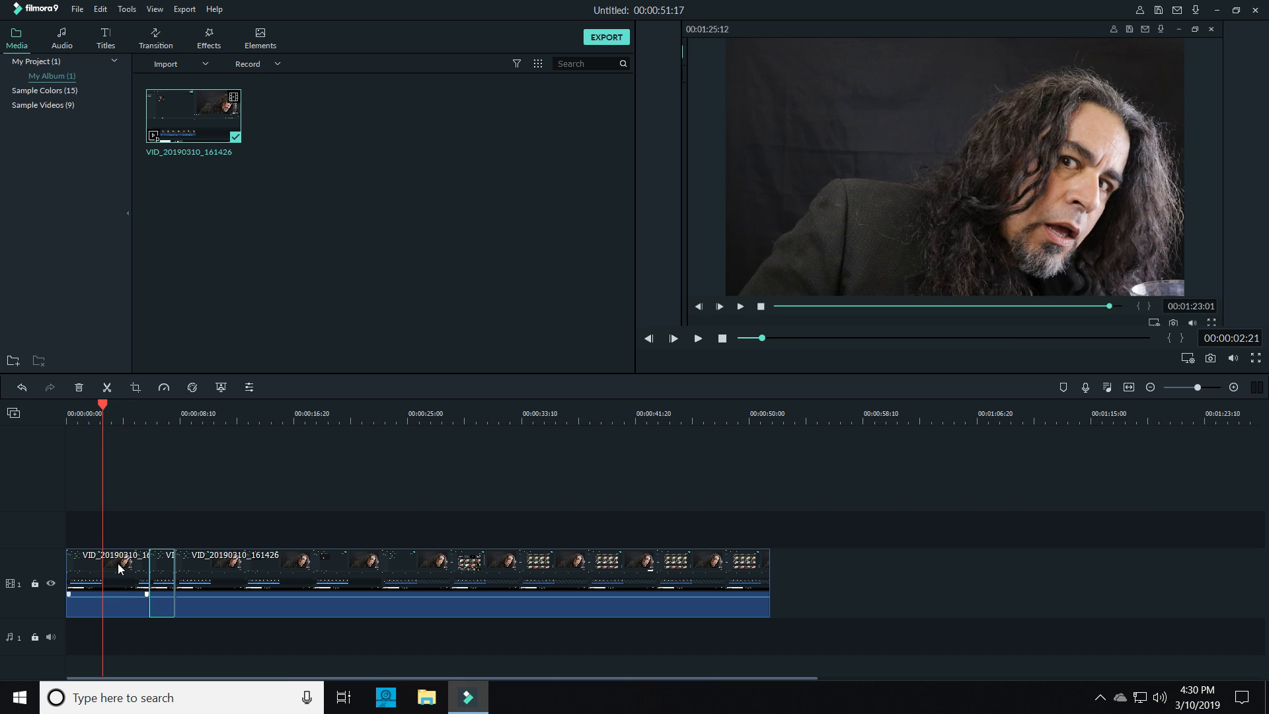
right_click(118, 563)
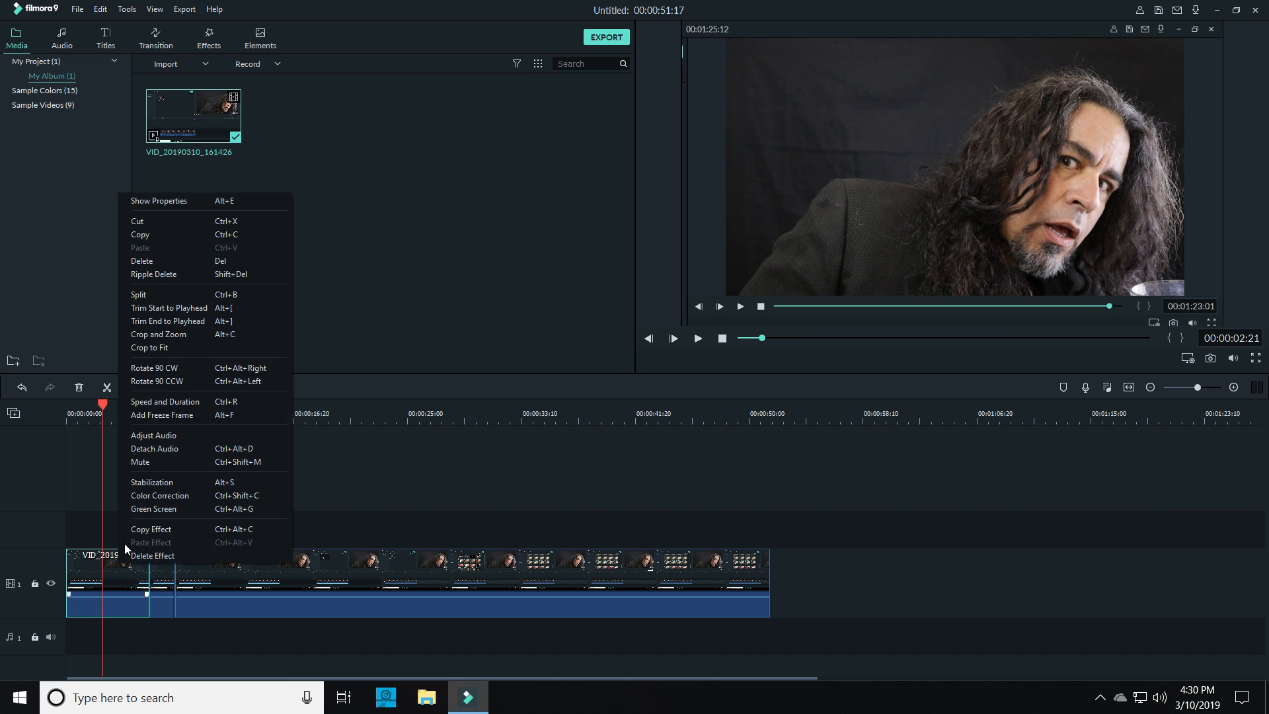
click(164, 334)
click(406, 501)
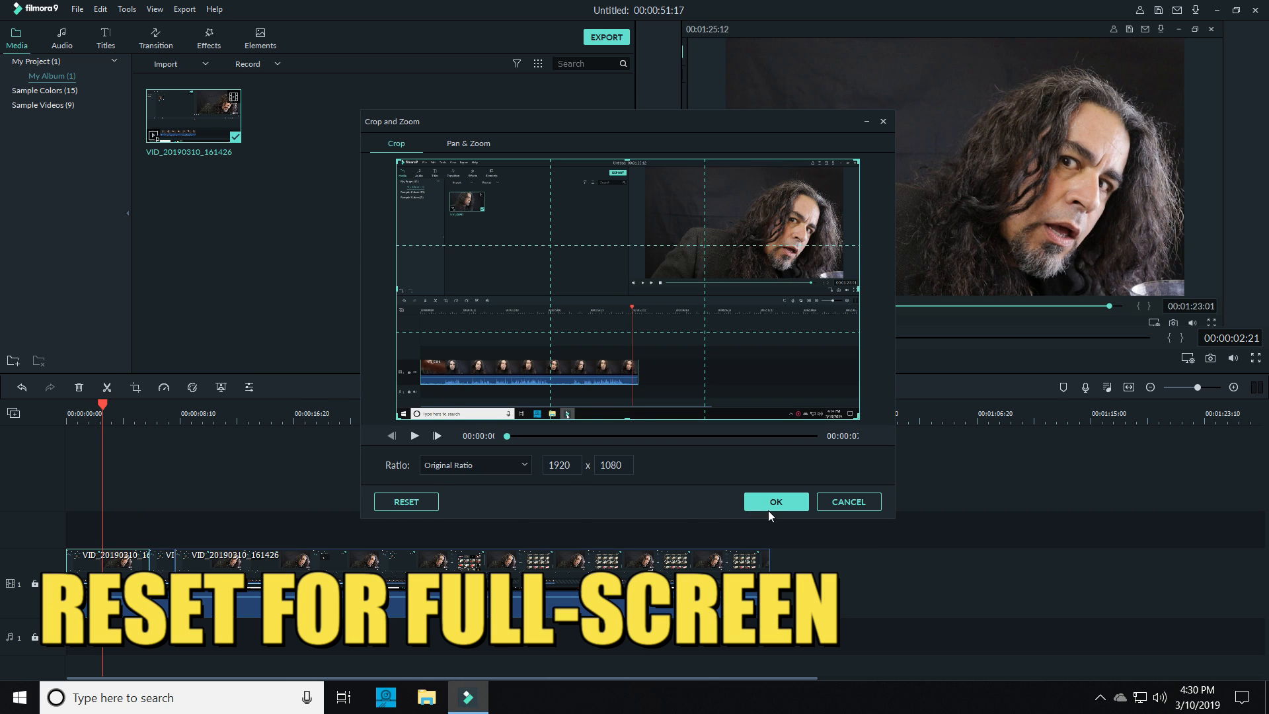
click(770, 503)
Split the clip at 00:00:10:01 and pan its last segment from the upper-right preview area to a 981 x 552 end frame at the upper left
drag(106, 405, 207, 399)
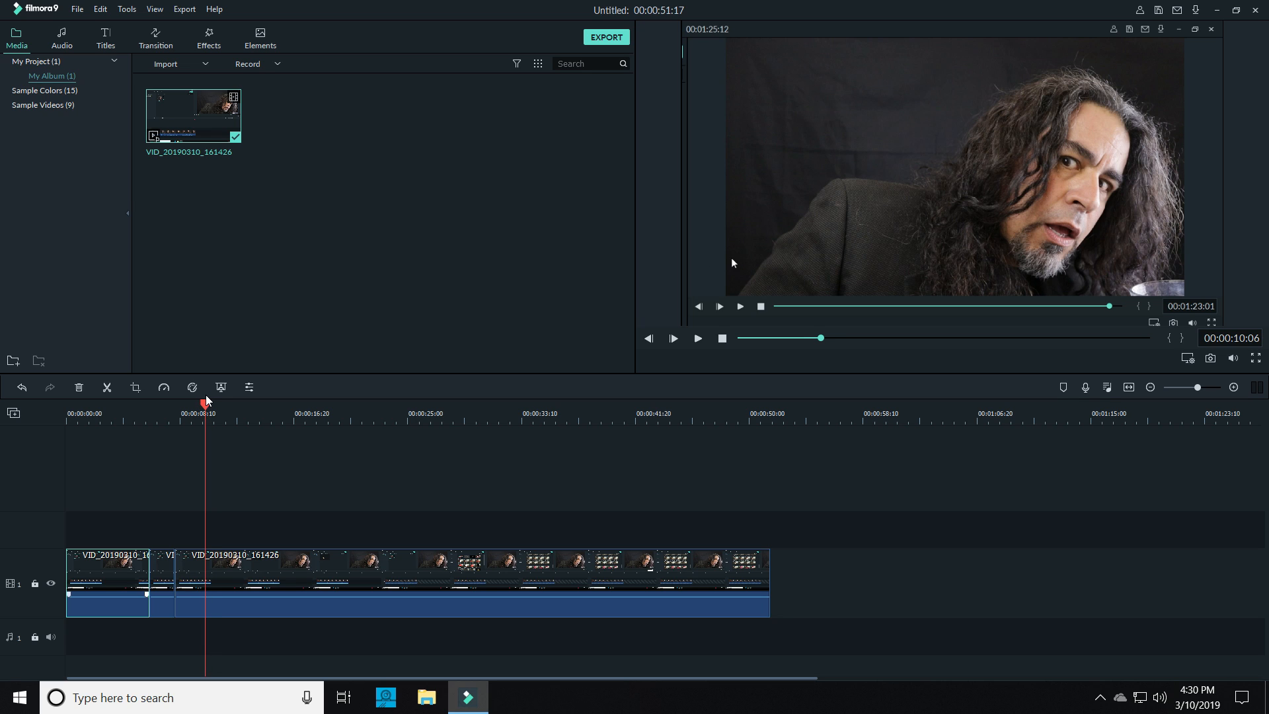
click(107, 390)
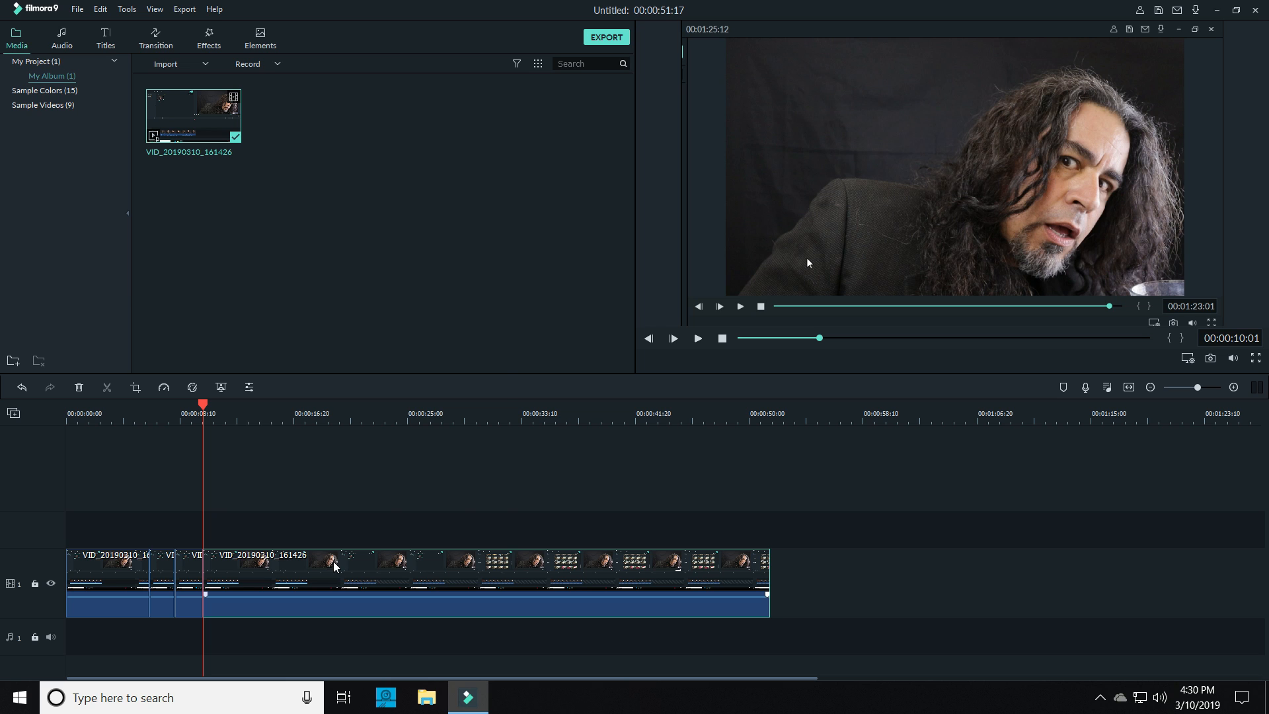
right_click(335, 567)
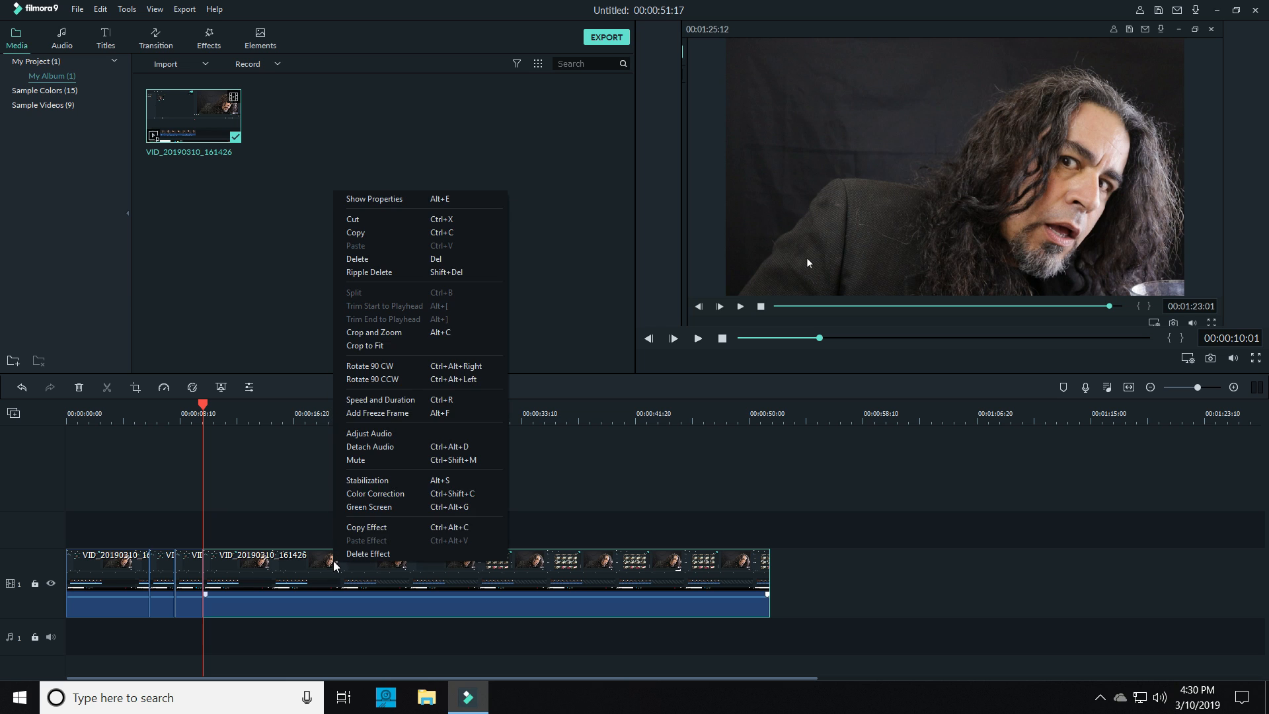
click(383, 333)
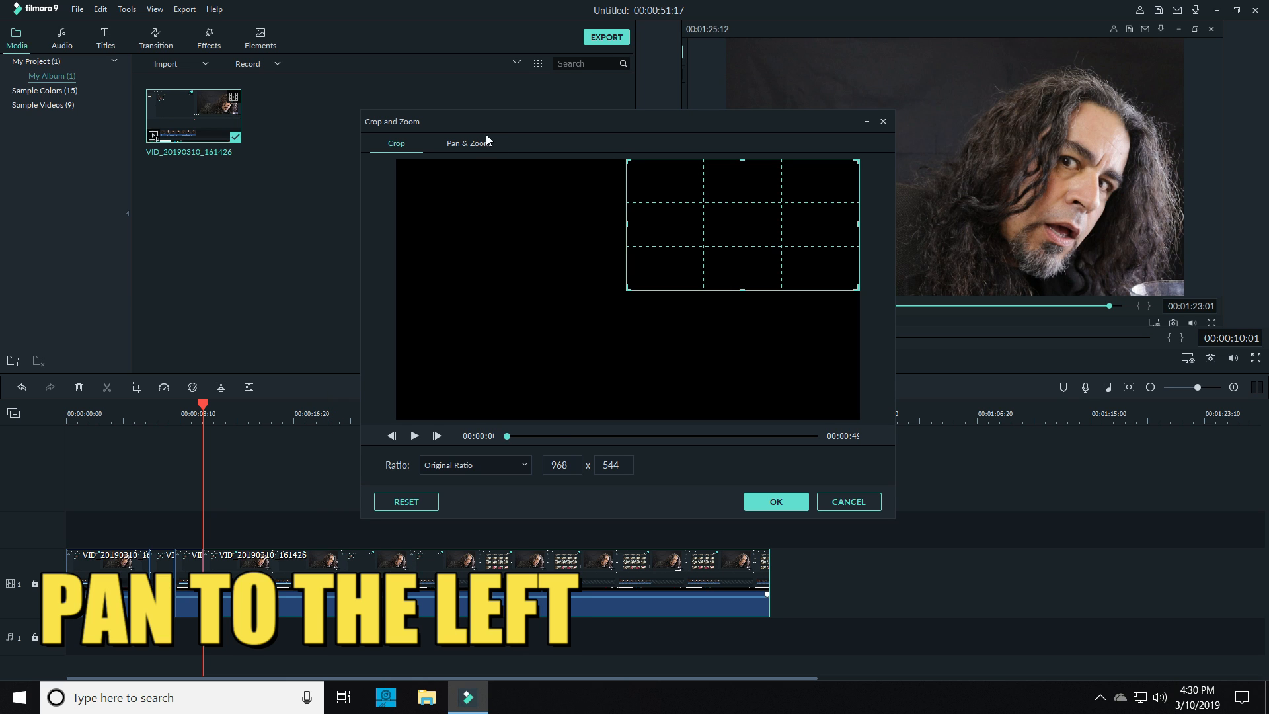
click(476, 143)
drag(588, 324, 430, 232)
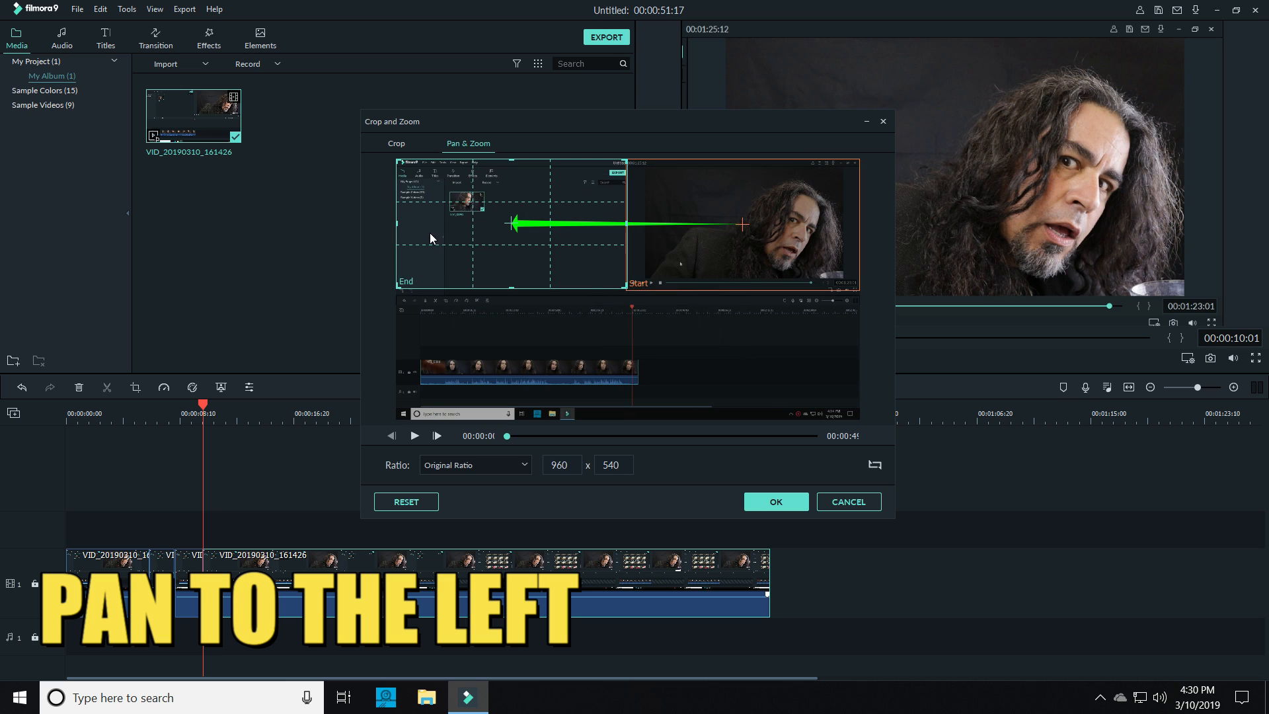
drag(626, 288, 631, 290)
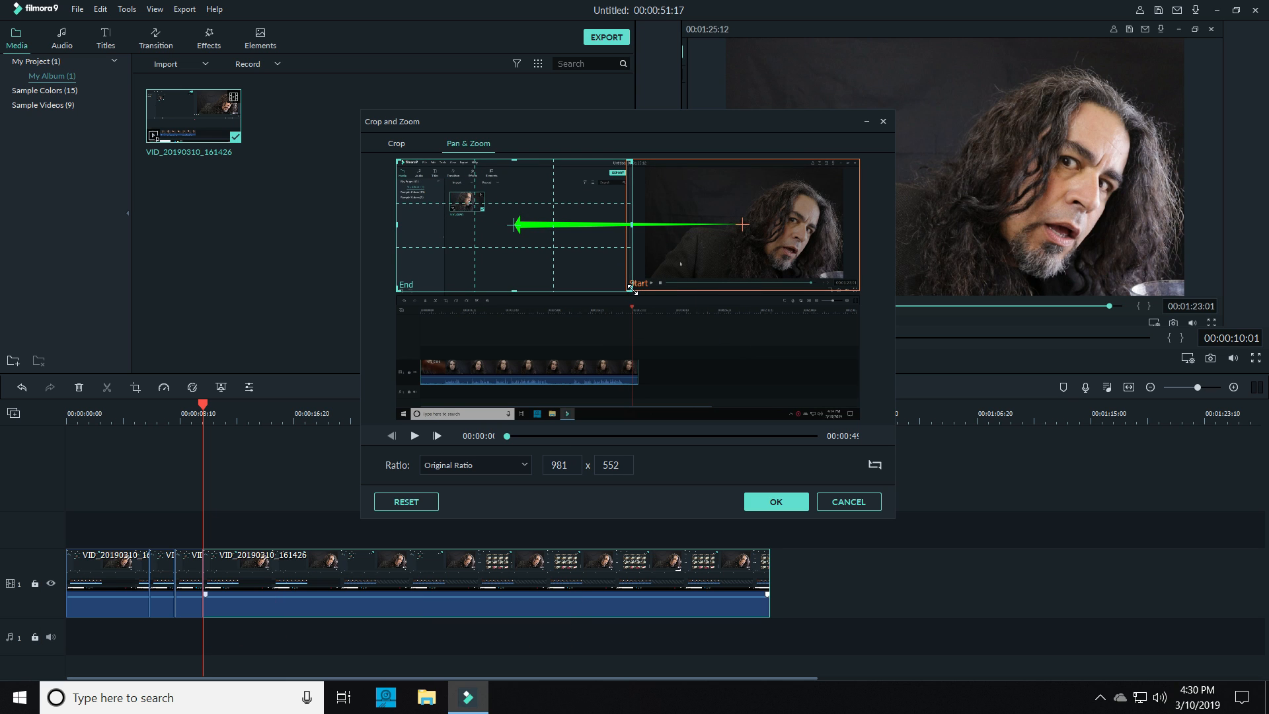
click(790, 503)
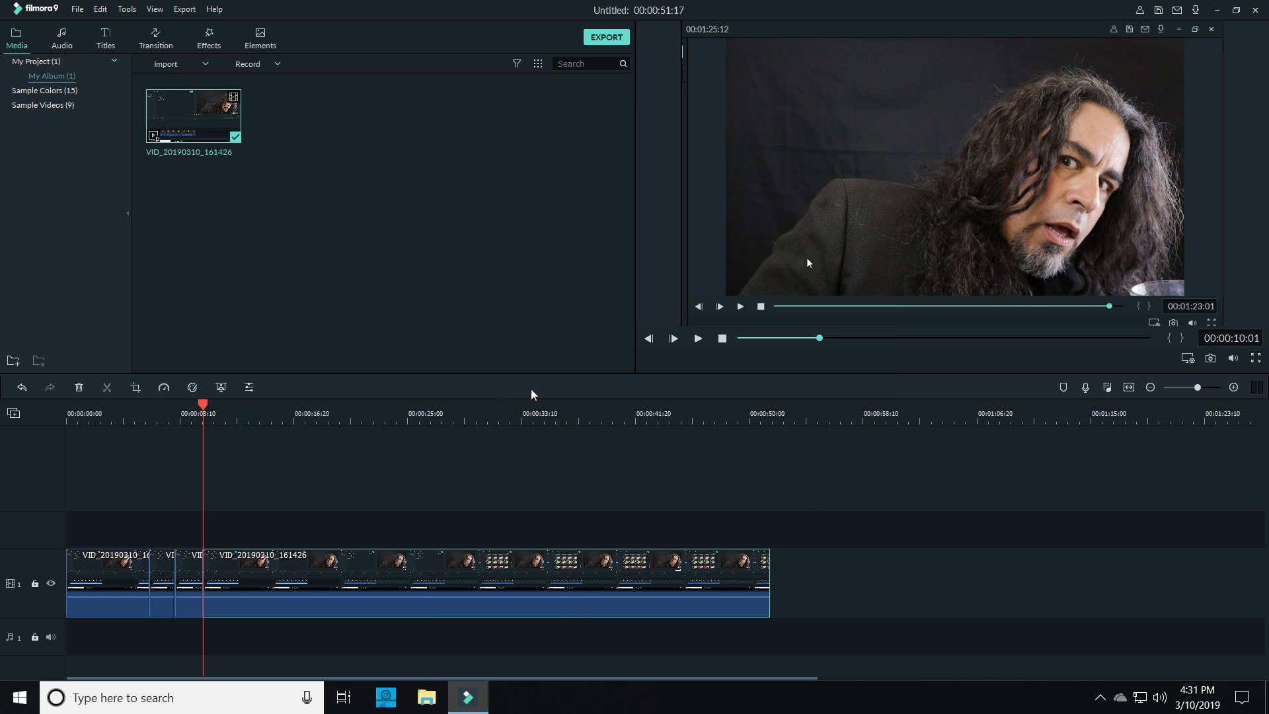
Split the panning clip at 00:00:11:12 and stack the last segment's start frame over its upper-left end frame, at 979 x 551
drag(195, 403, 222, 375)
click(107, 387)
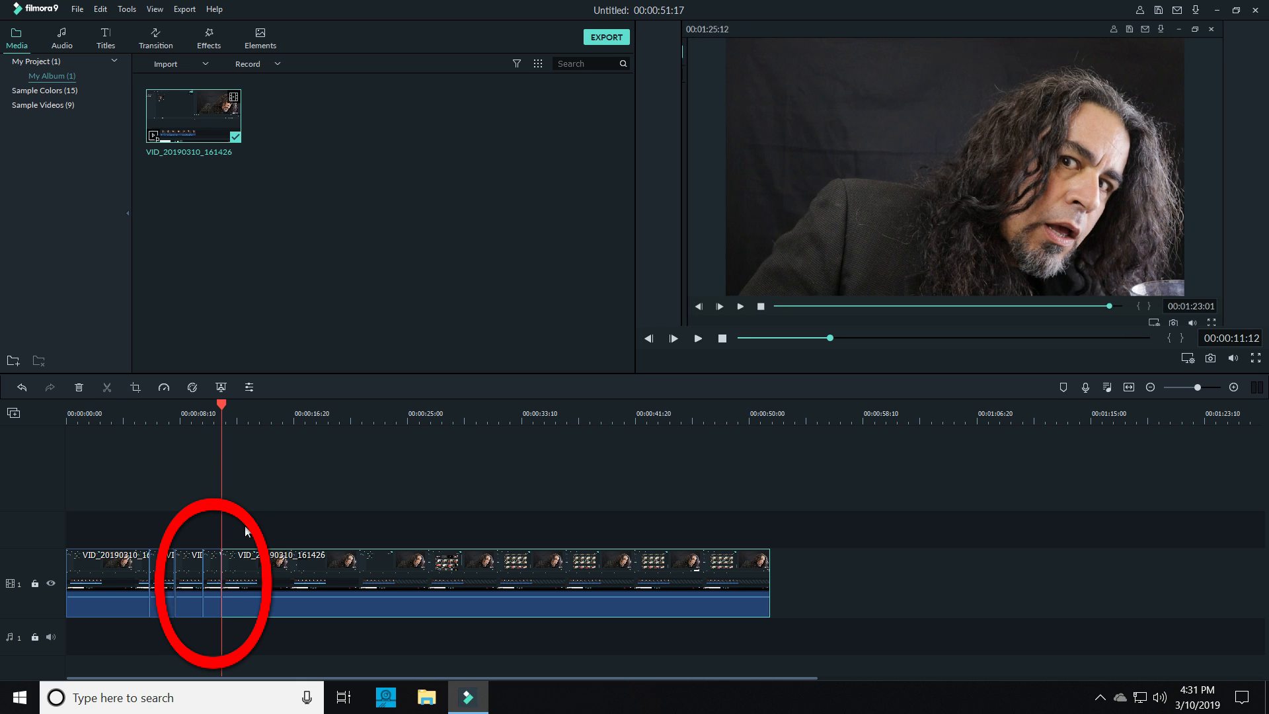
right_click(245, 577)
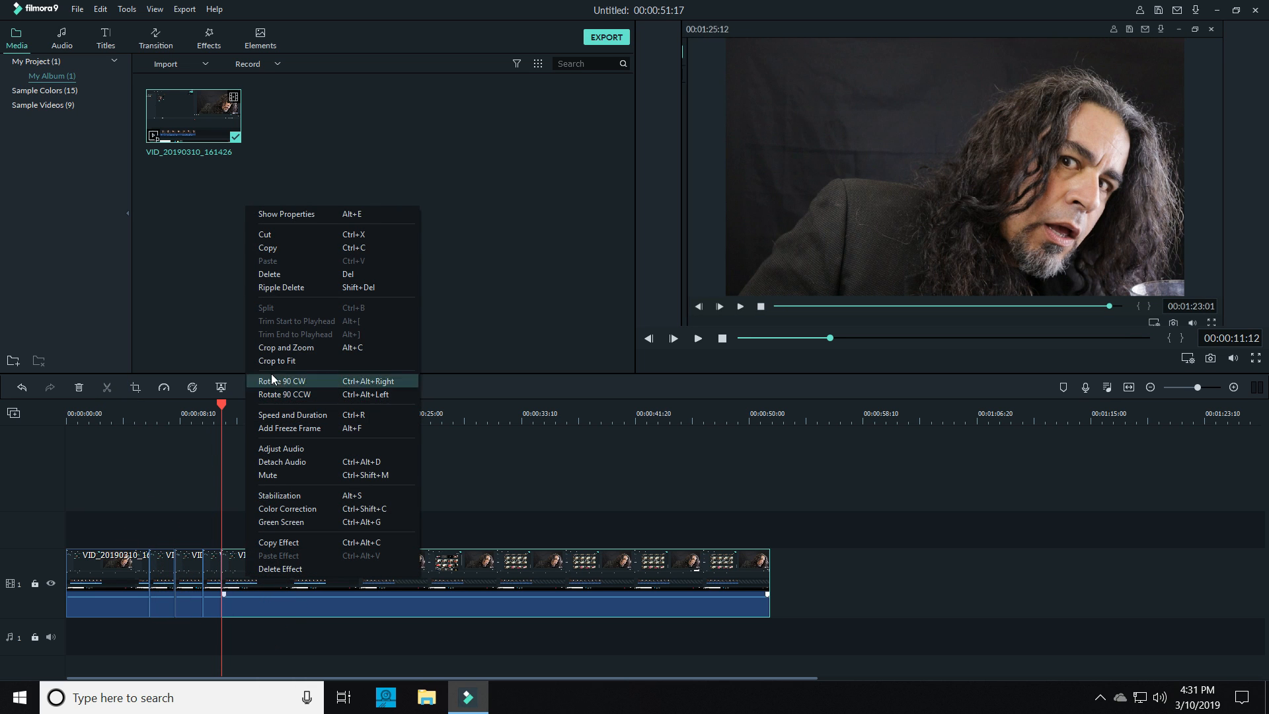
click(283, 347)
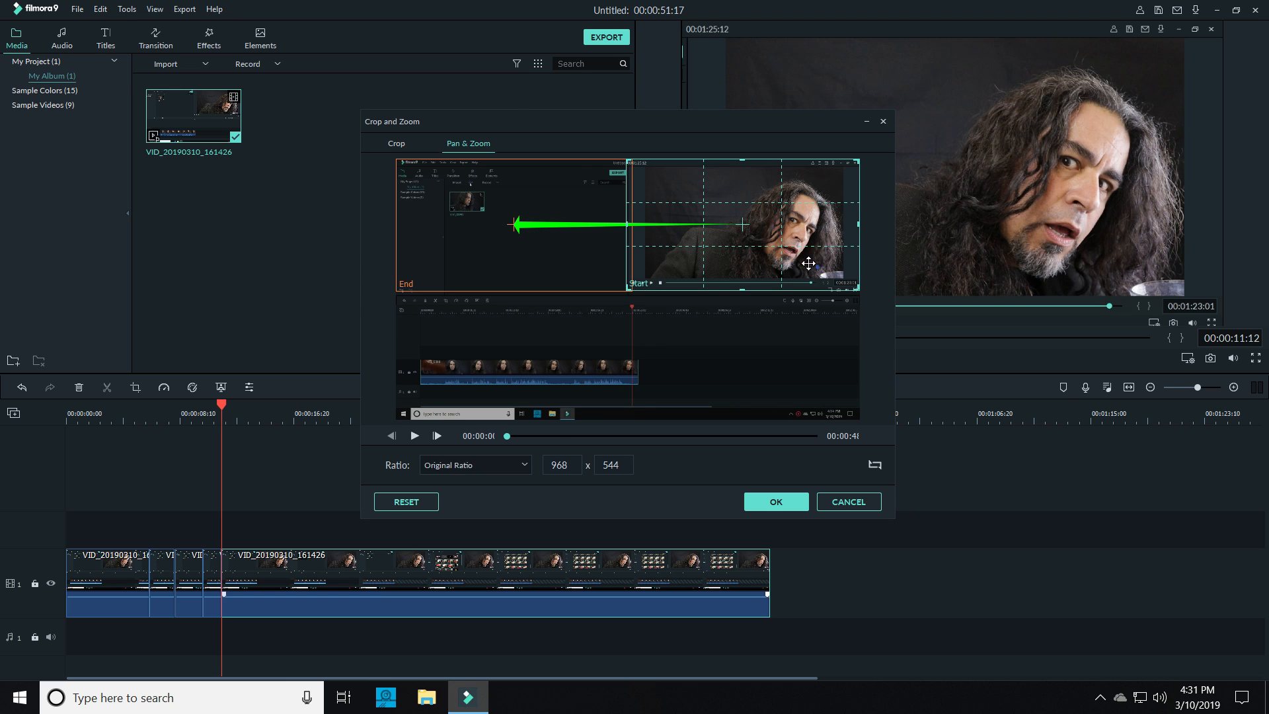
drag(818, 258, 579, 232)
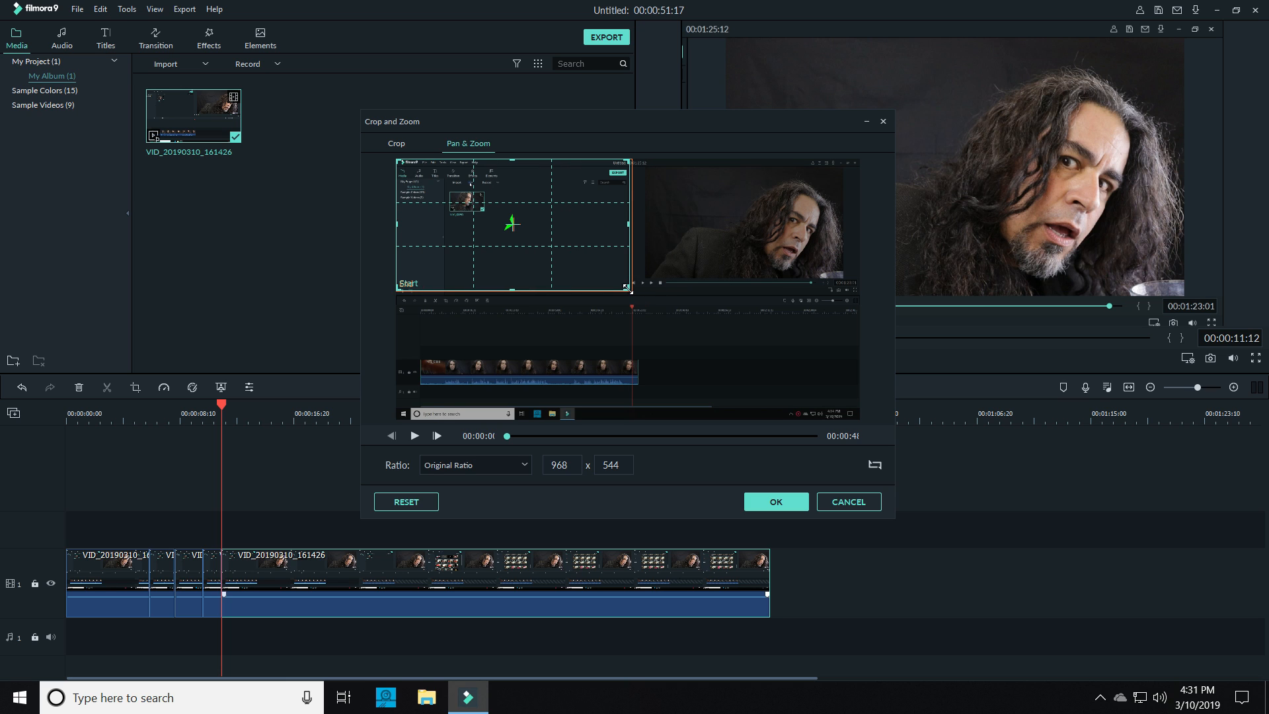
drag(627, 288, 632, 291)
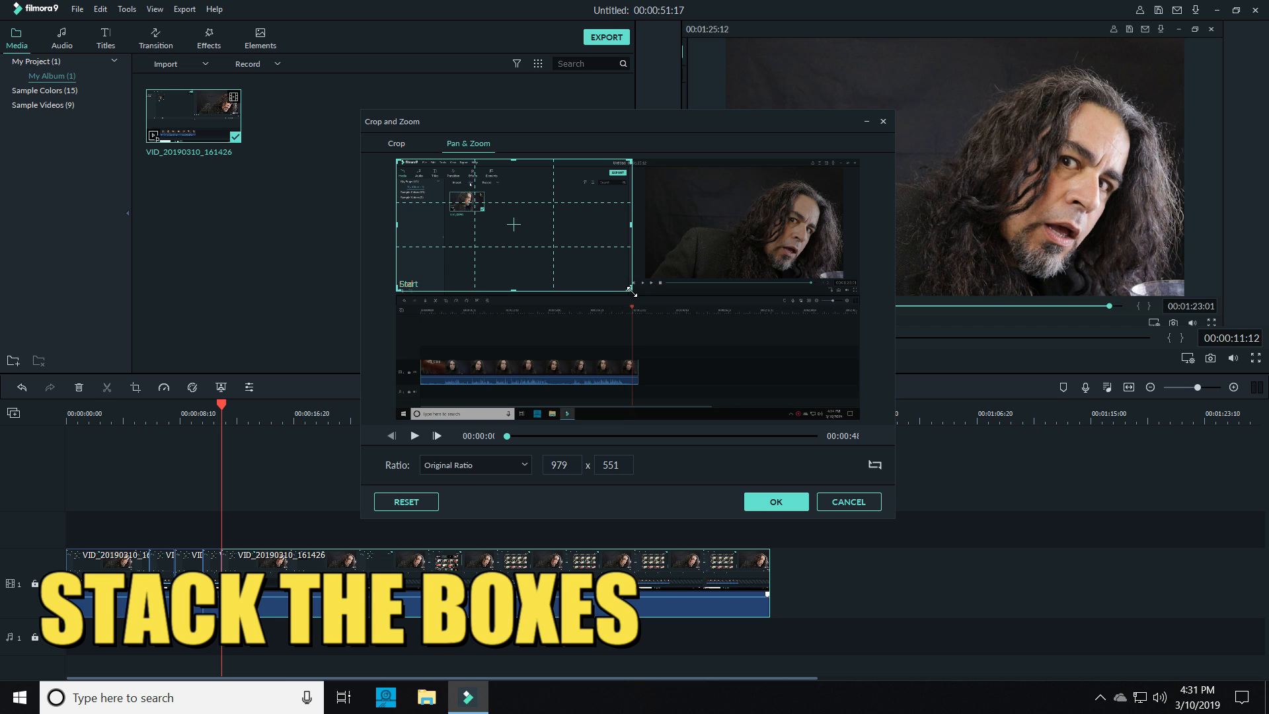
click(771, 504)
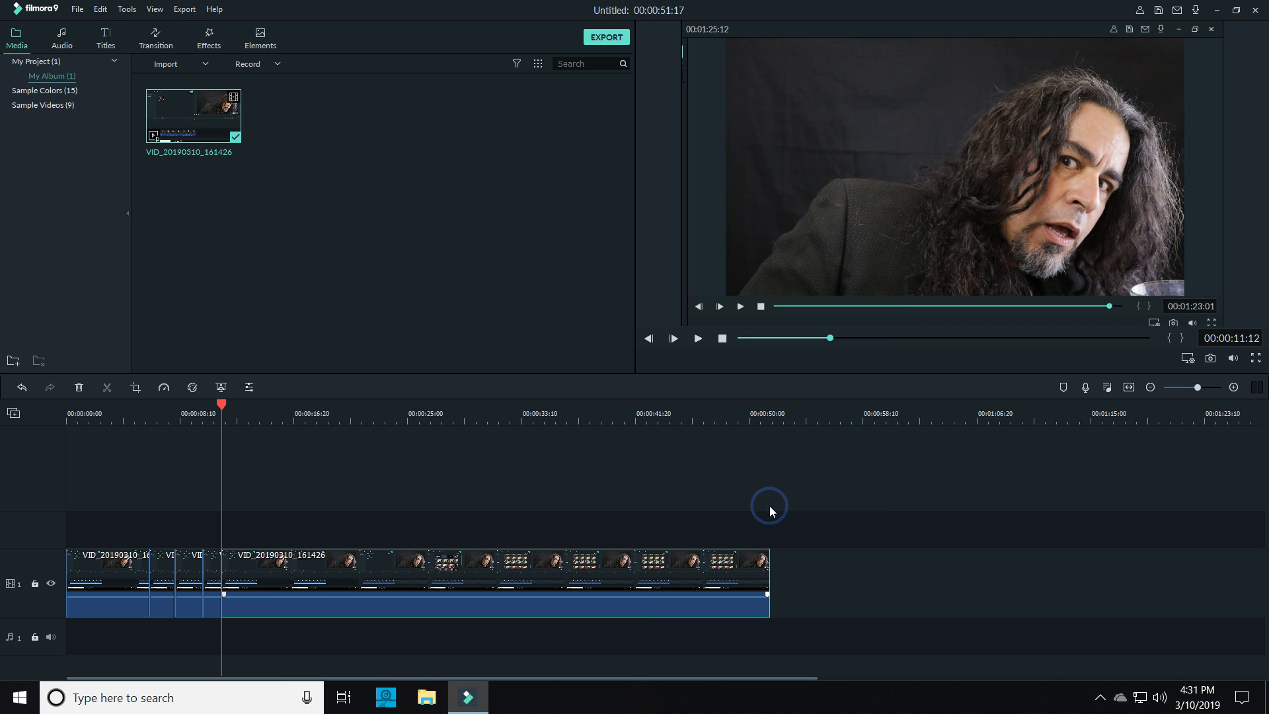
Play back the timeline from 00:00:09:04 to review the pan and the held close-up
click(201, 416)
click(191, 416)
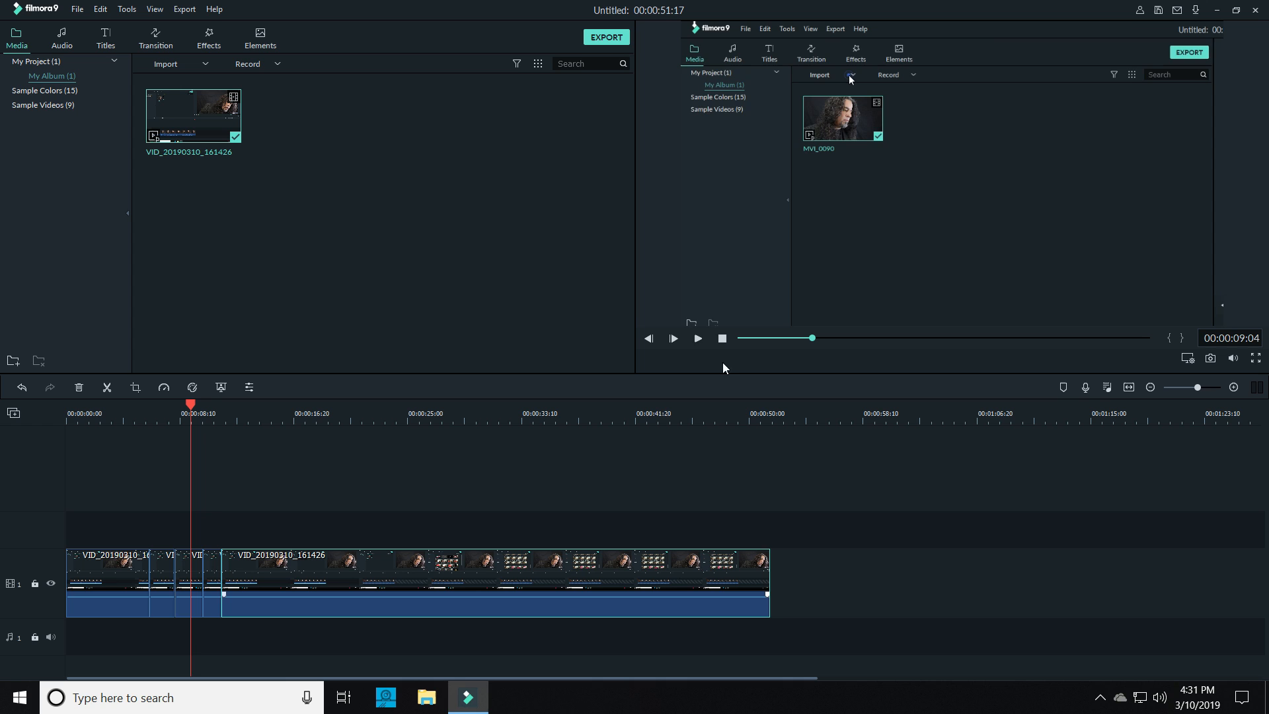
click(699, 338)
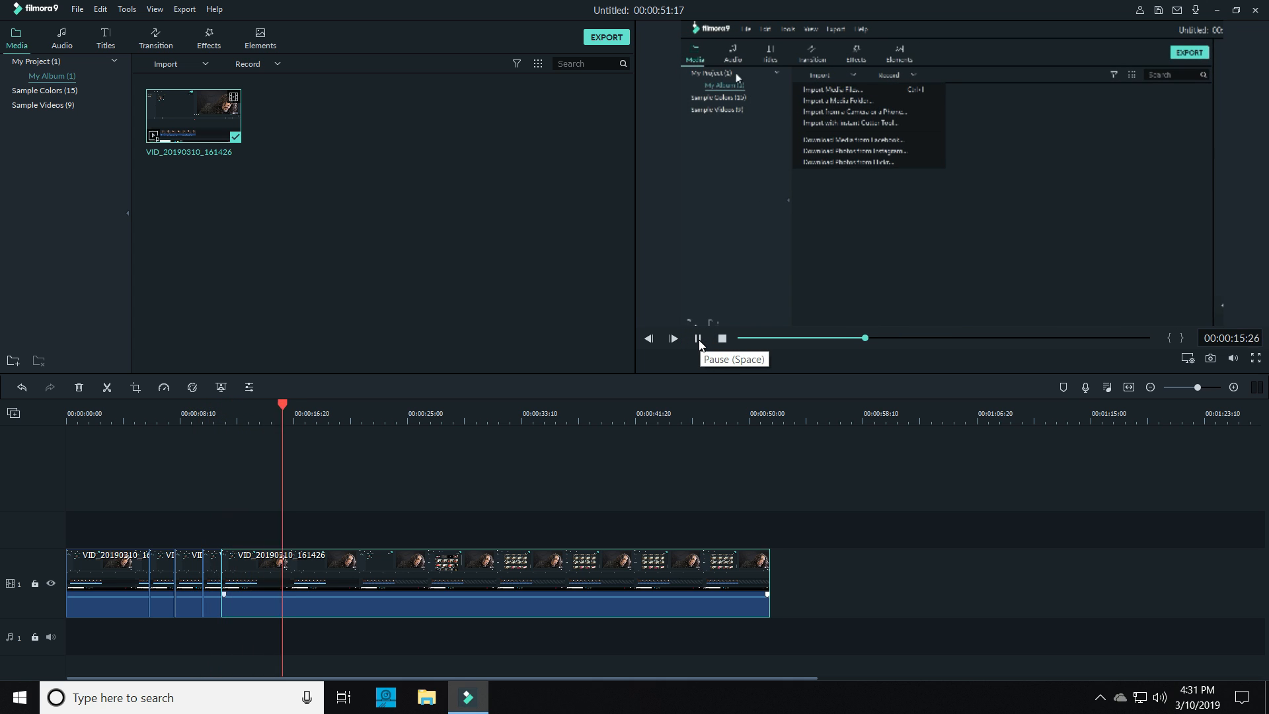
click(699, 338)
Split the clip at 00:00:16:14 and pan its last segment from the upper-left area down to a 1031 x 580 end frame over the timeline area
mouse_move(281, 419)
mouse_down()
mouse_move(266, 407)
mouse_move(291, 406)
mouse_up()
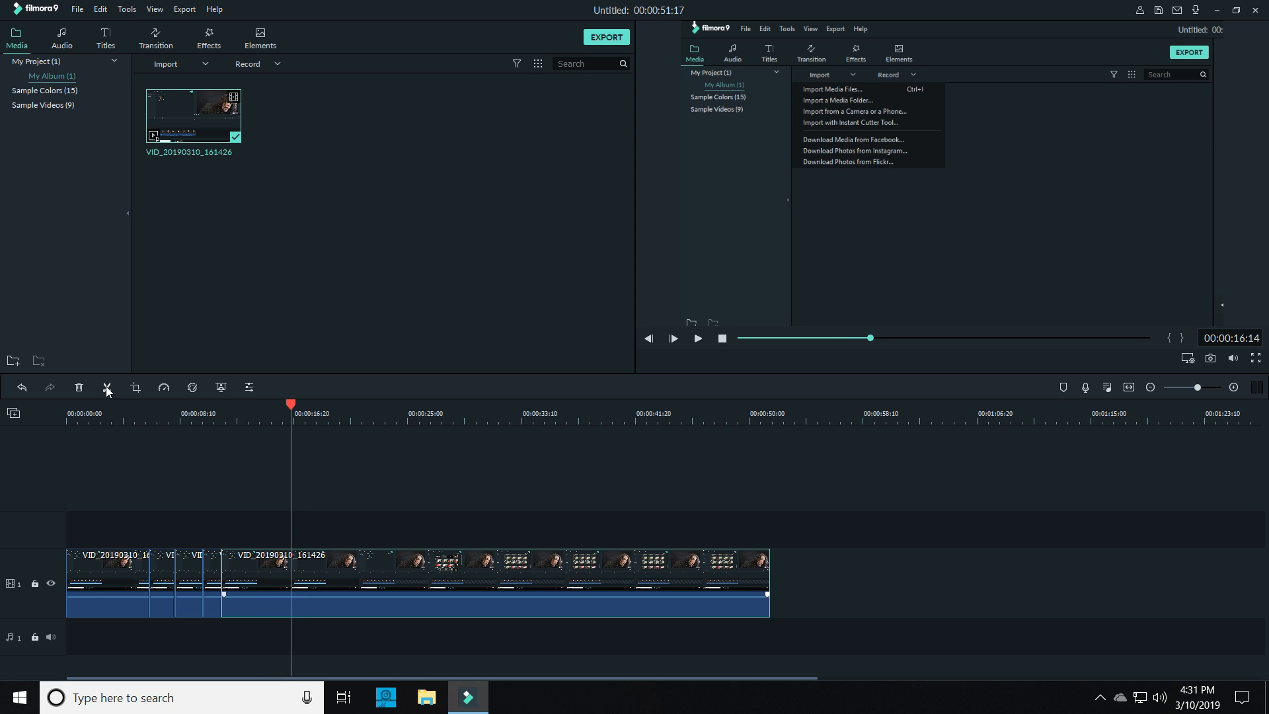
click(107, 390)
right_click(321, 581)
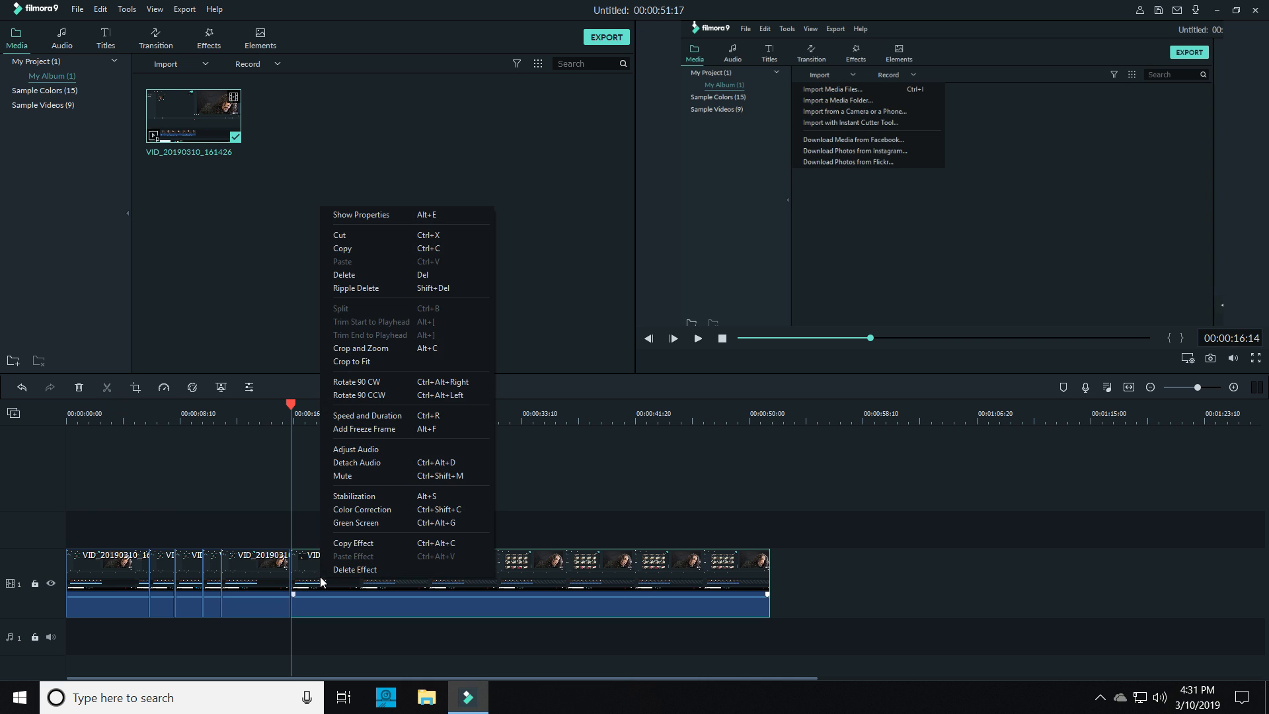
click(351, 348)
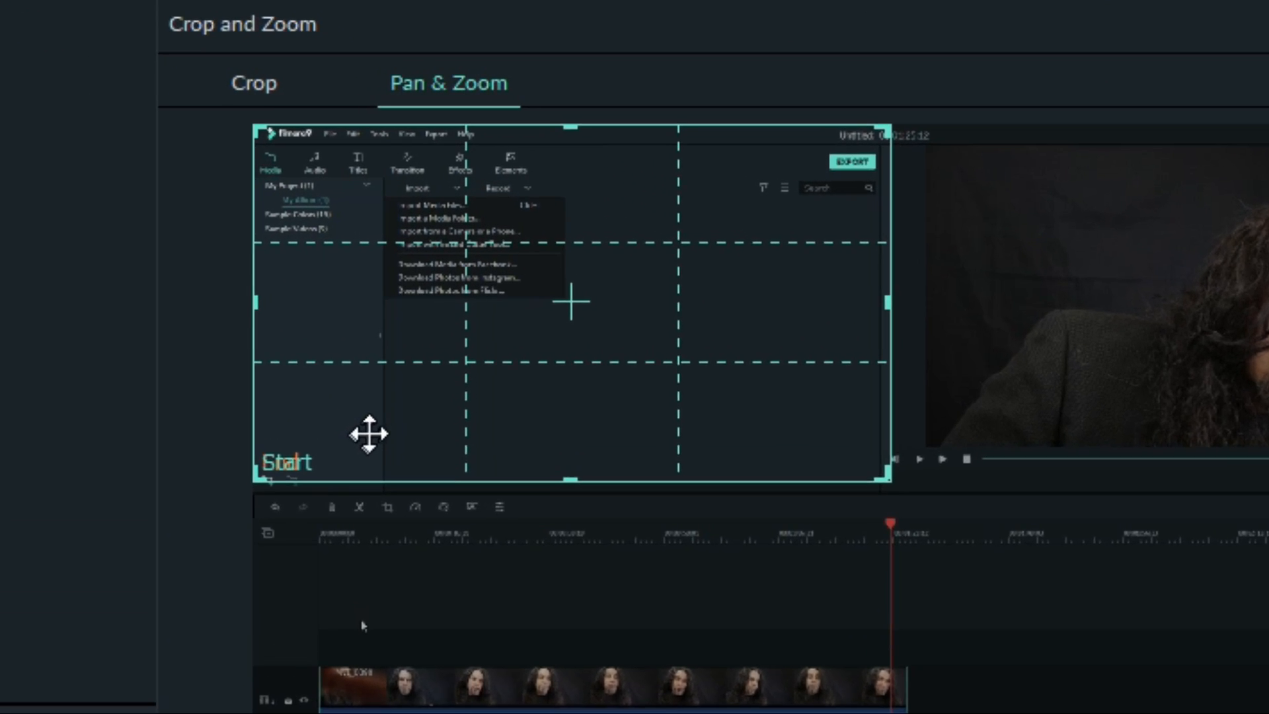
click(369, 434)
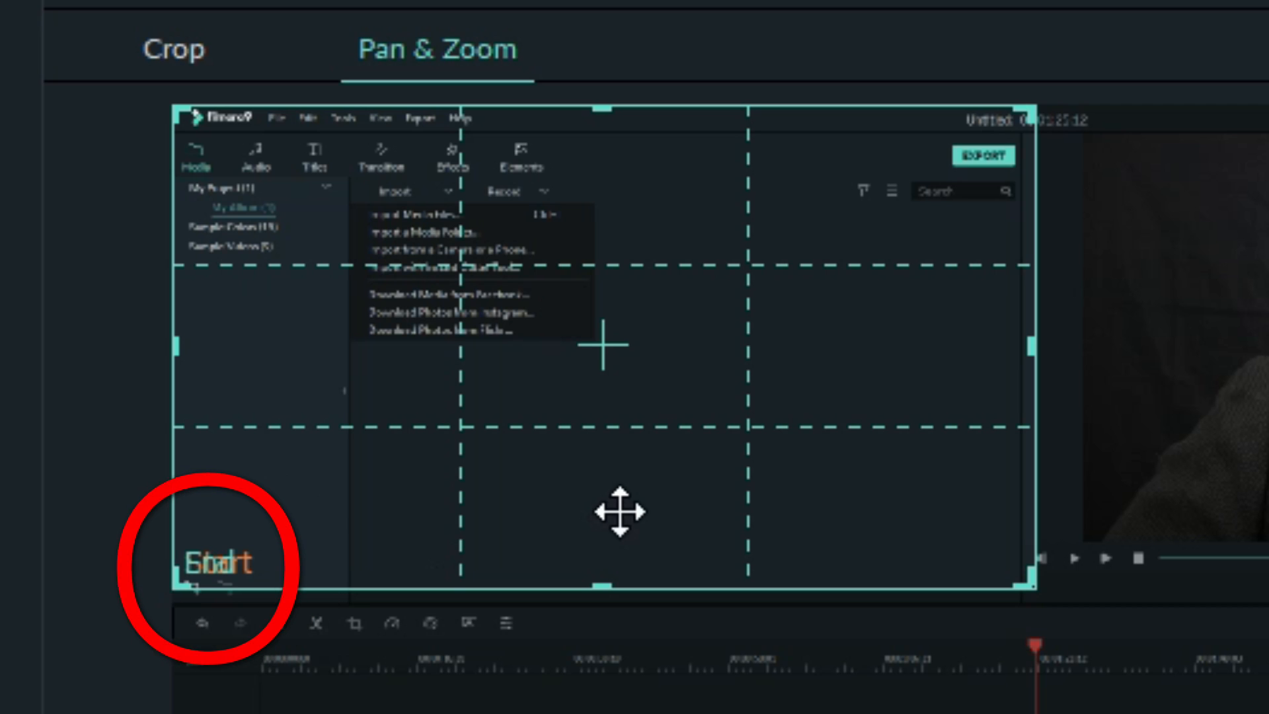
click(618, 512)
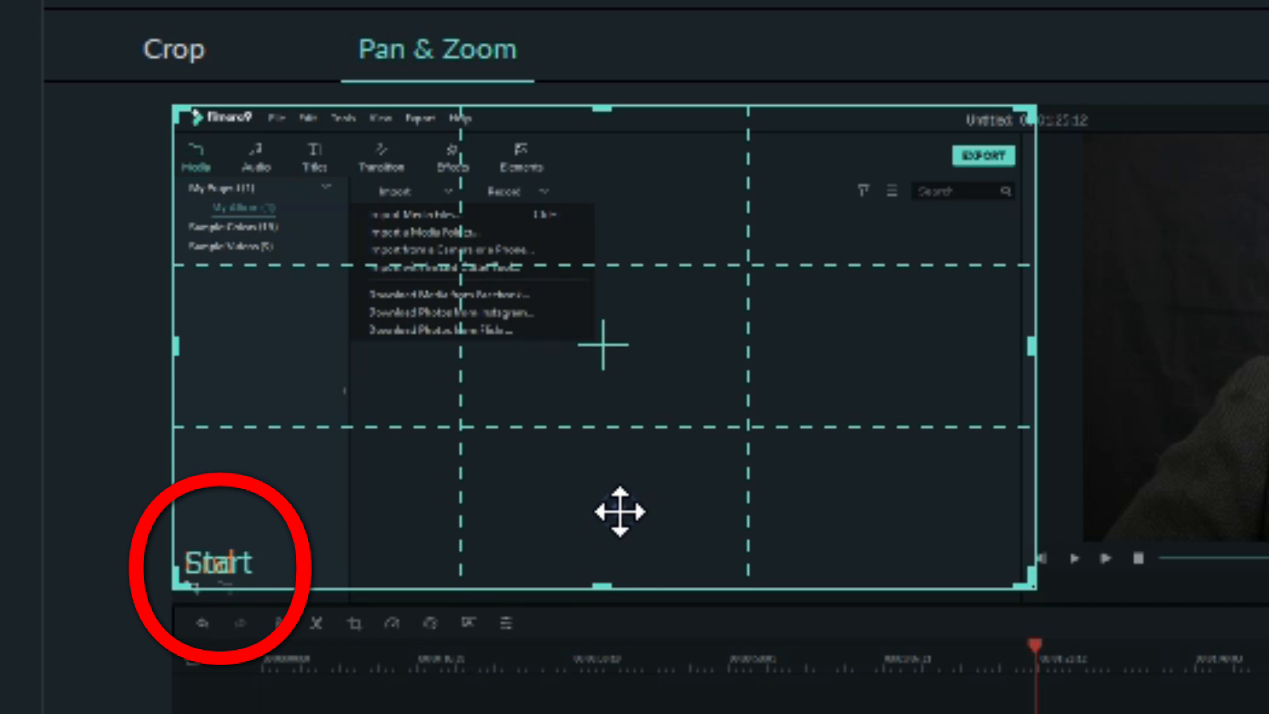
click(620, 509)
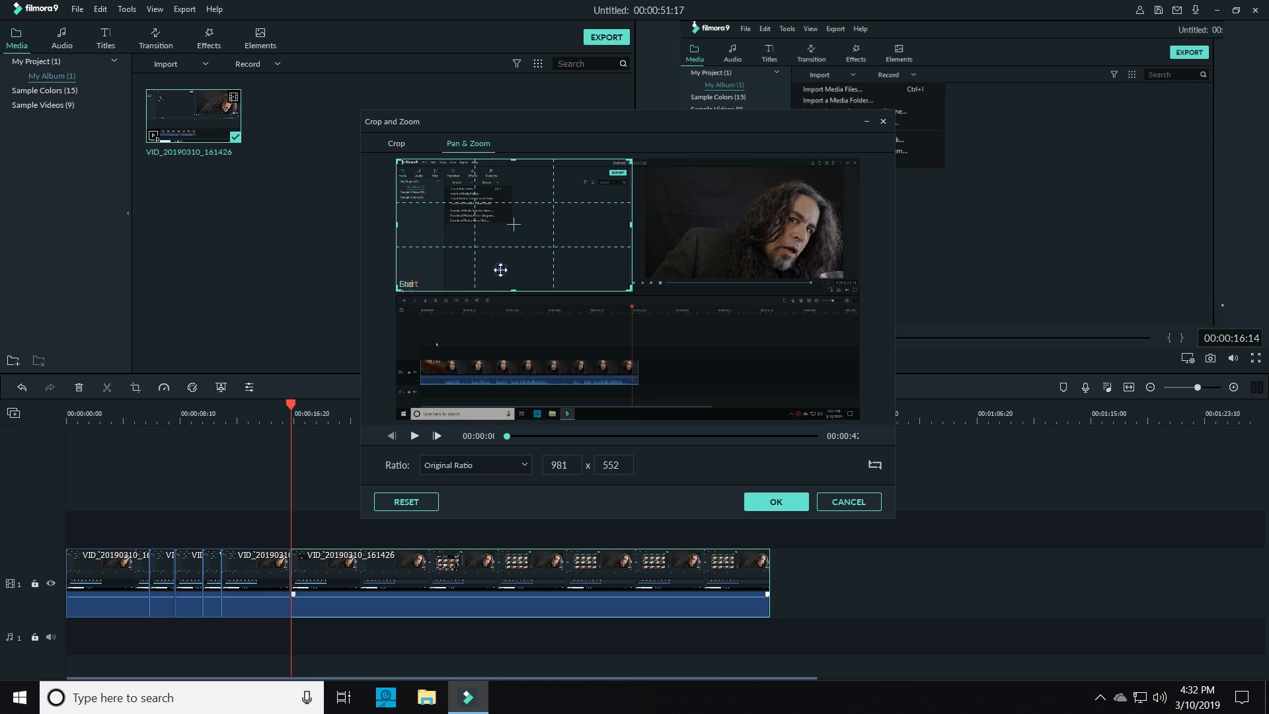
drag(500, 270, 493, 404)
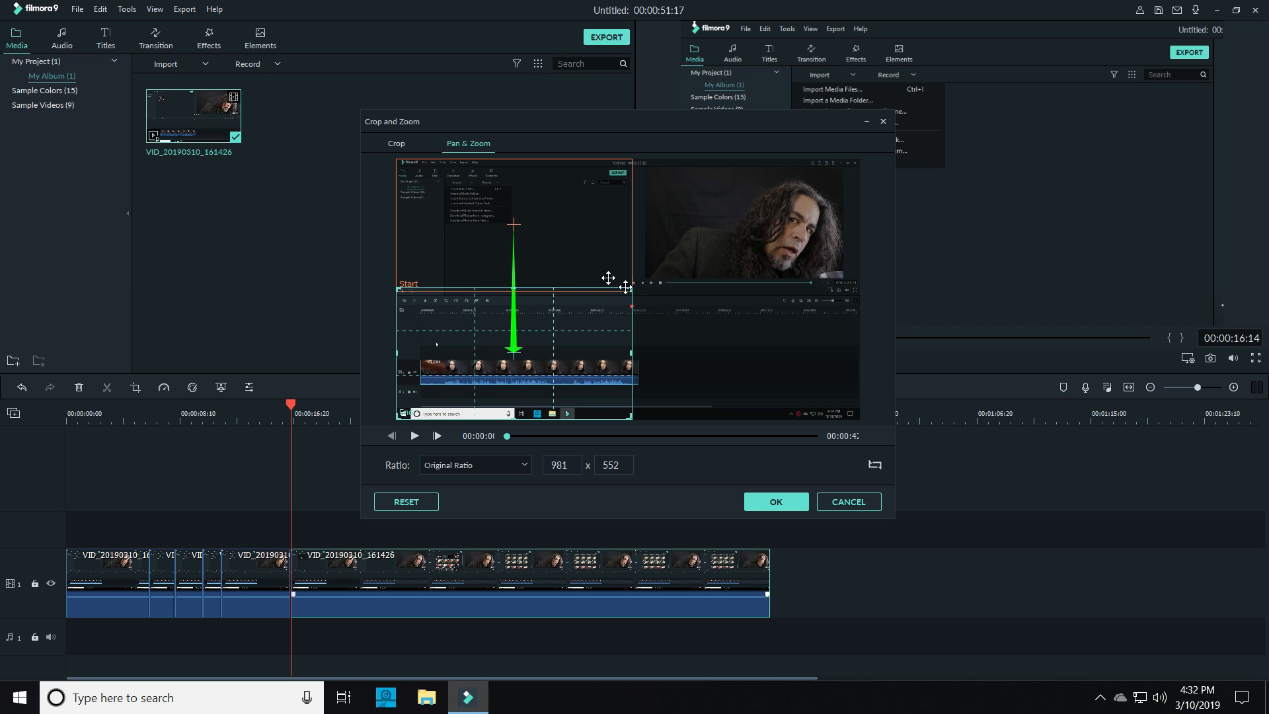
drag(629, 291, 641, 286)
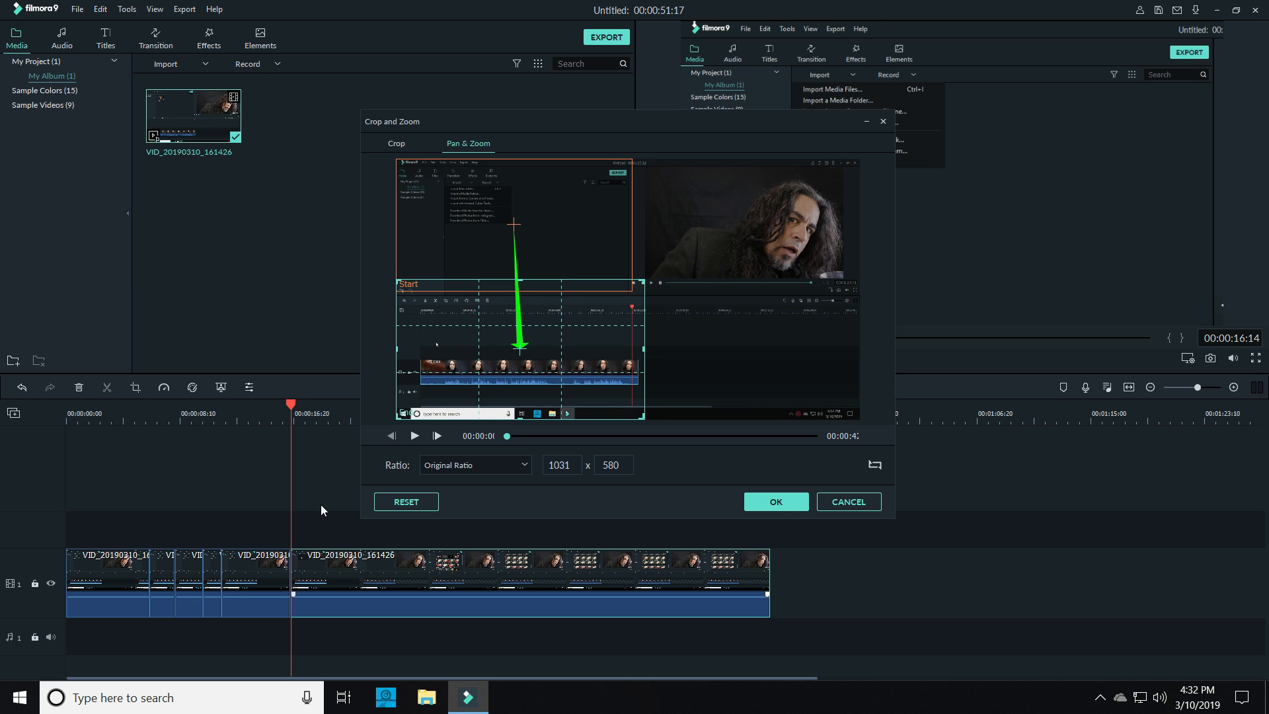
click(773, 505)
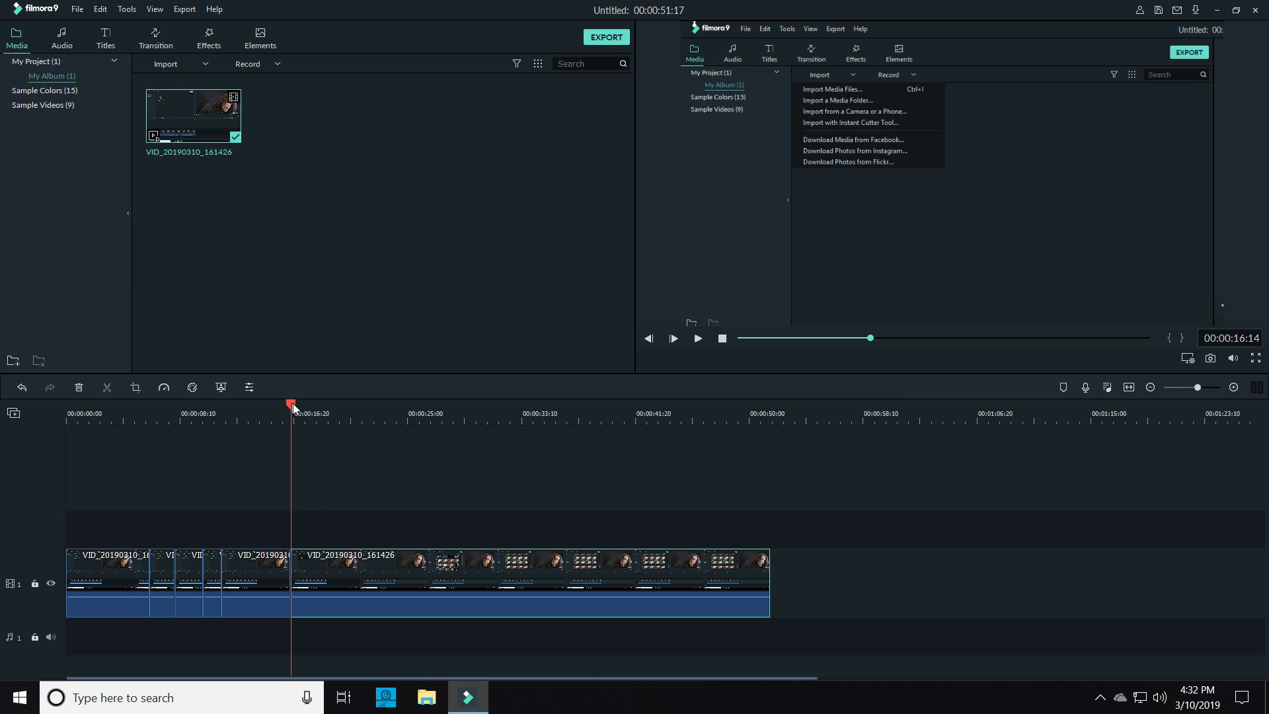
Split the panning clip just before 00:00:19:00 and stack the last segment's start frame over its lower-left end frame, at 1031 x 580
drag(293, 408, 325, 406)
click(107, 389)
right_click(374, 586)
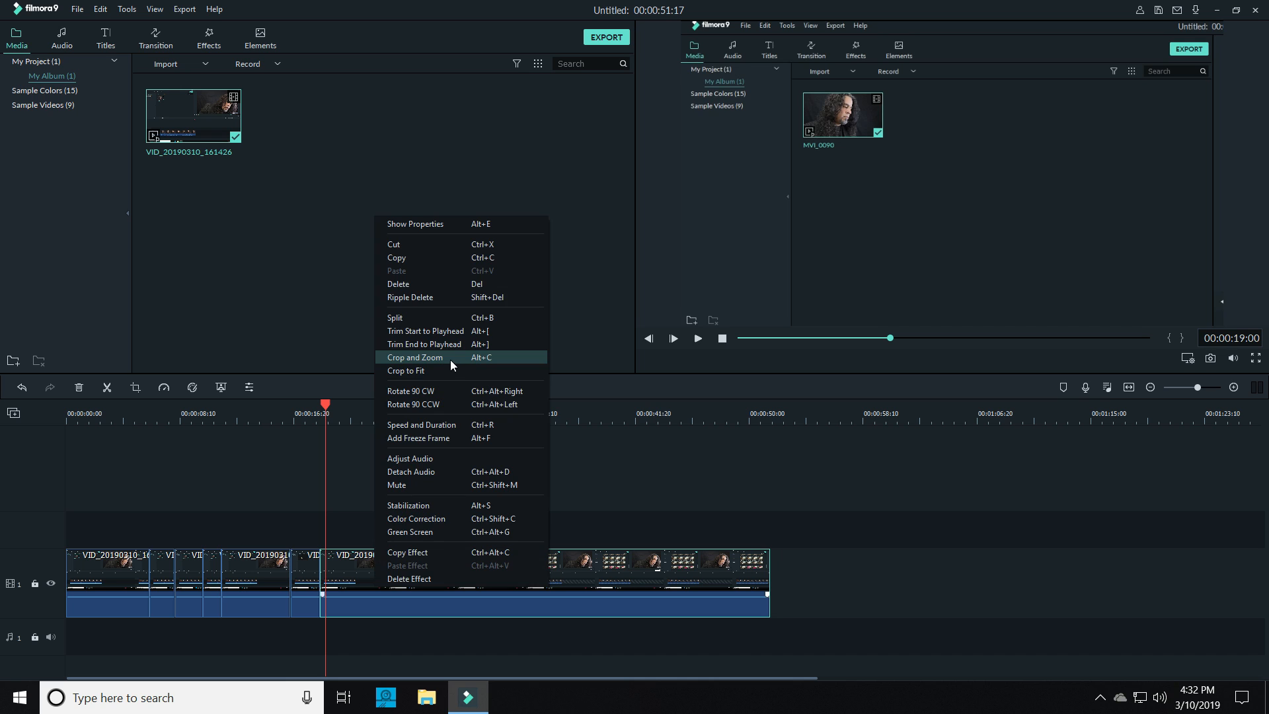
click(456, 360)
drag(535, 212, 532, 340)
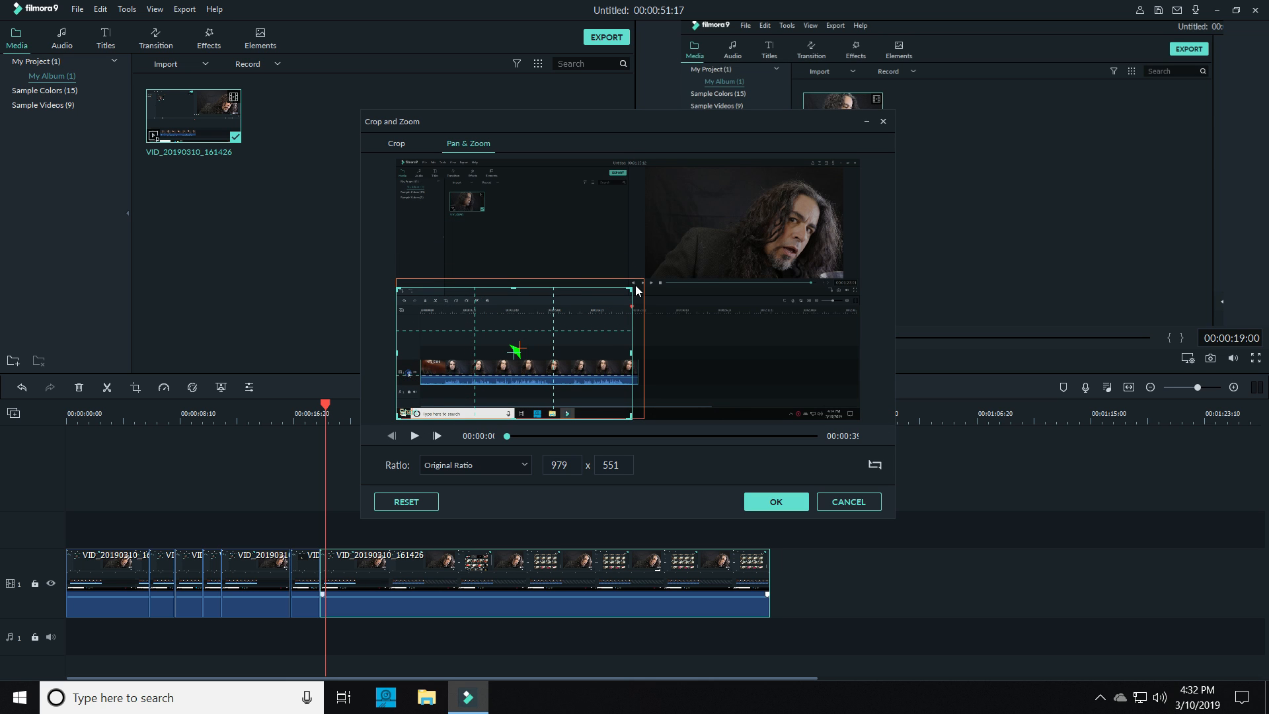
mouse_move(633, 287)
mouse_down()
mouse_move(645, 276)
mouse_move(610, 296)
mouse_up()
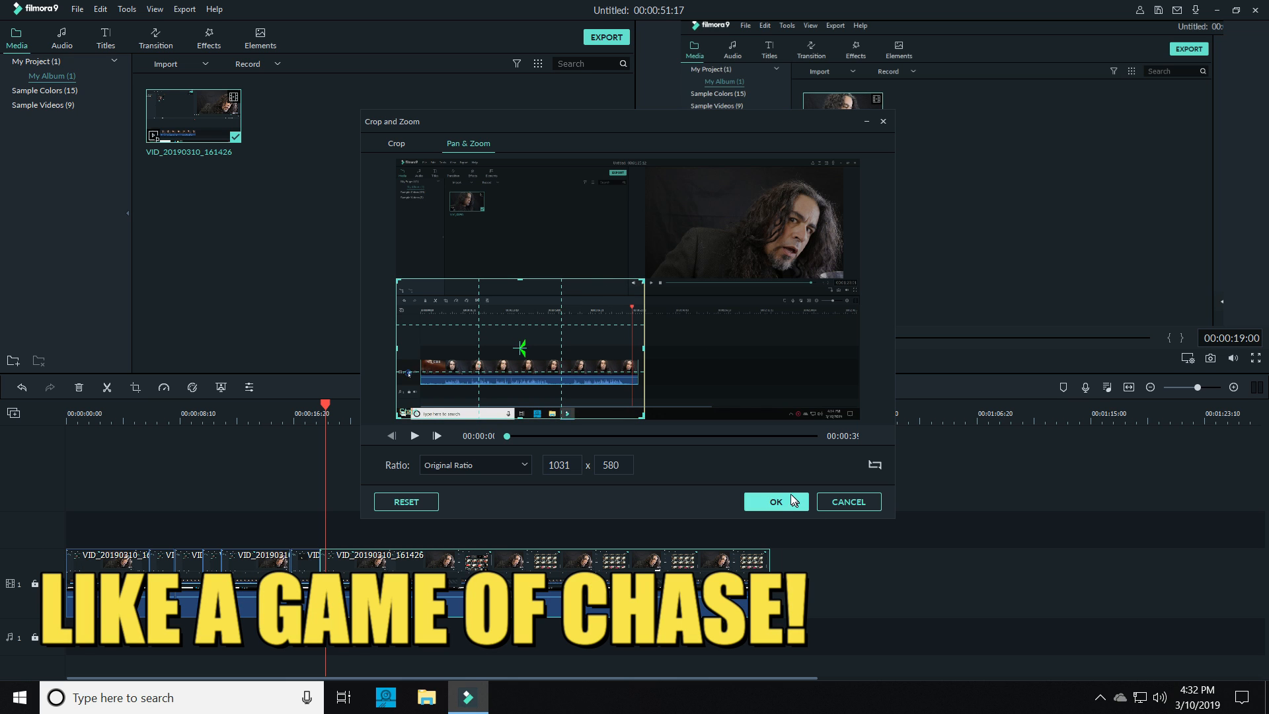
click(775, 502)
Split the held close-up at 00:00:23:10 and pan its last segment up to an upper-left end frame of about 1075 x 605
click(698, 337)
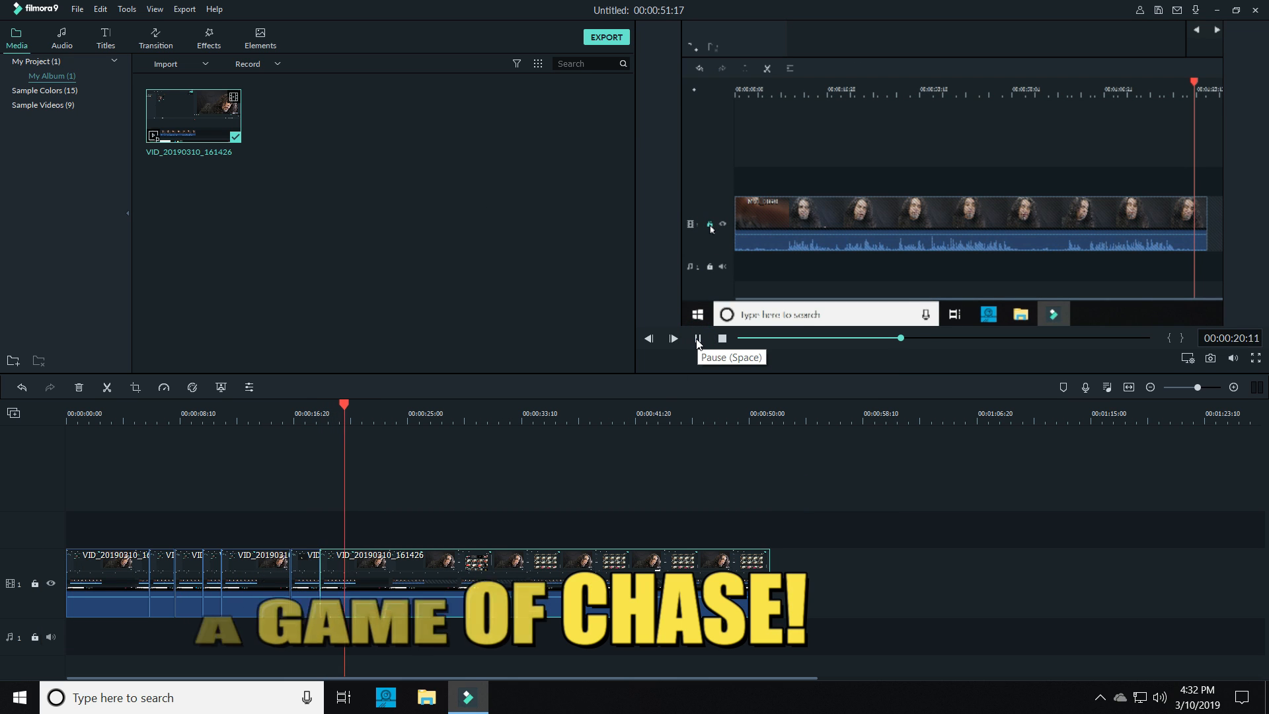
drag(396, 408, 386, 407)
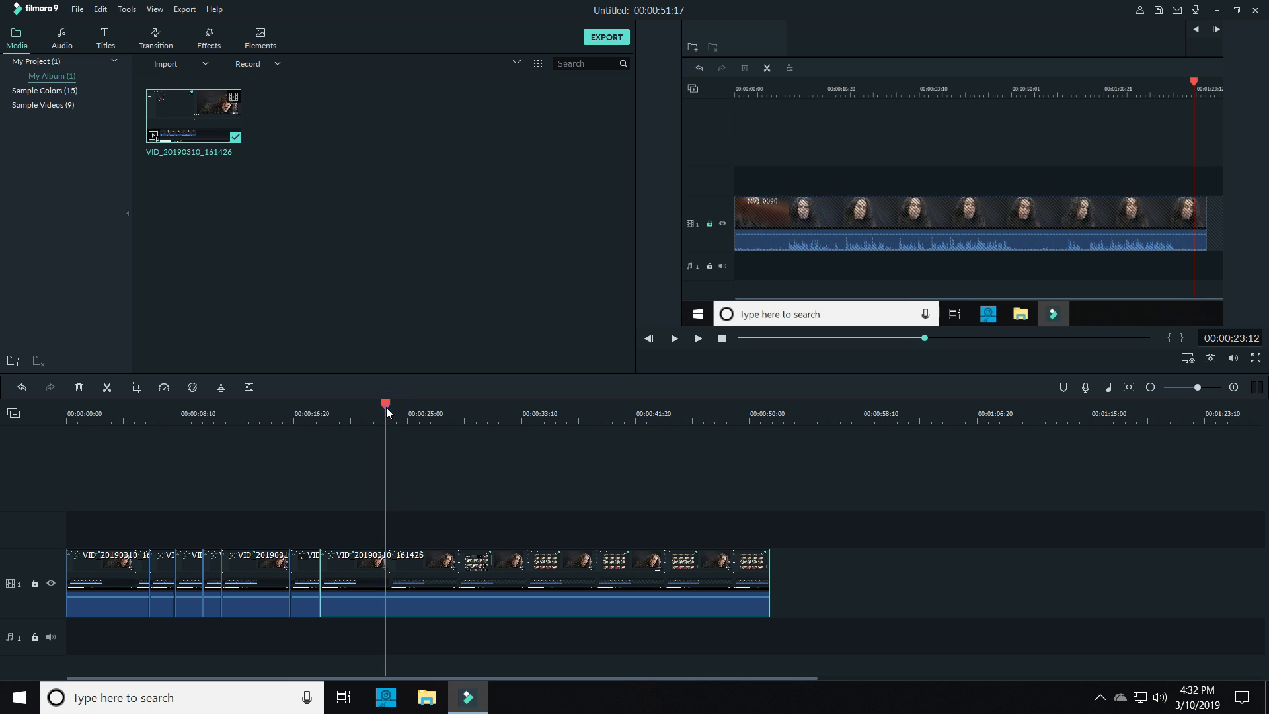
key(ctrl+b)
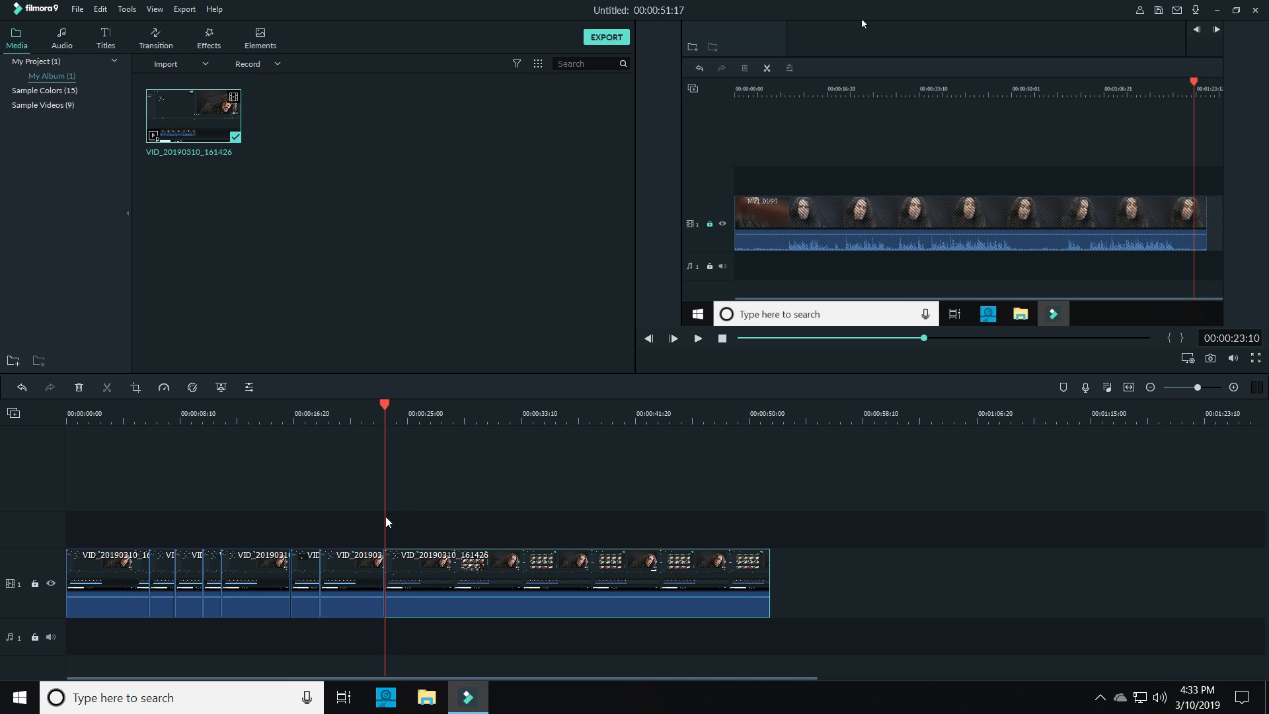
right_click(405, 575)
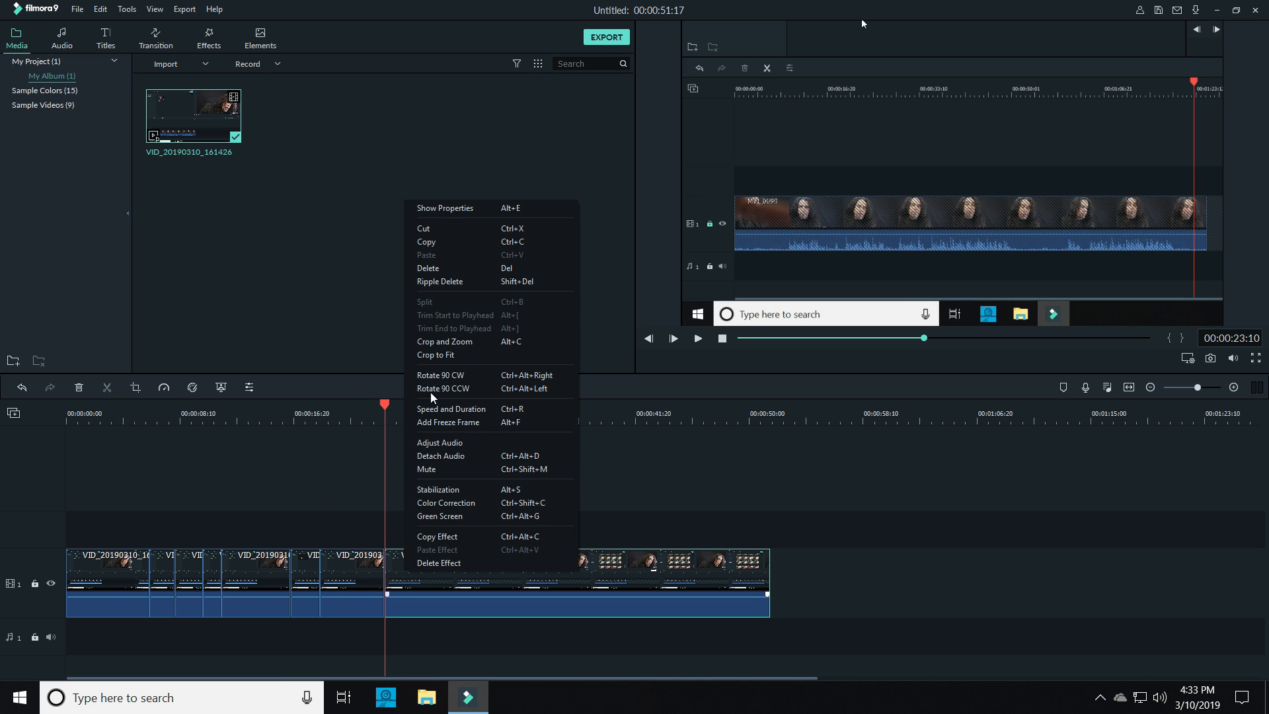
click(455, 342)
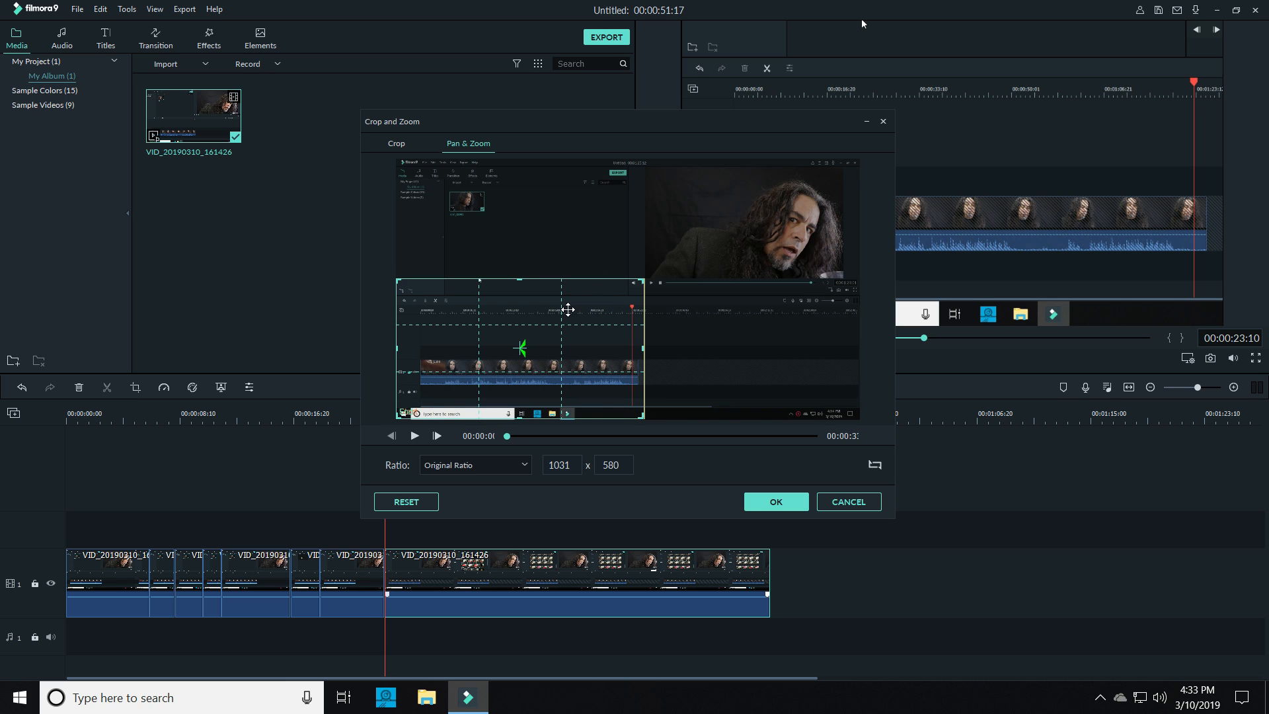
drag(567, 310, 560, 174)
drag(644, 301, 654, 304)
click(773, 507)
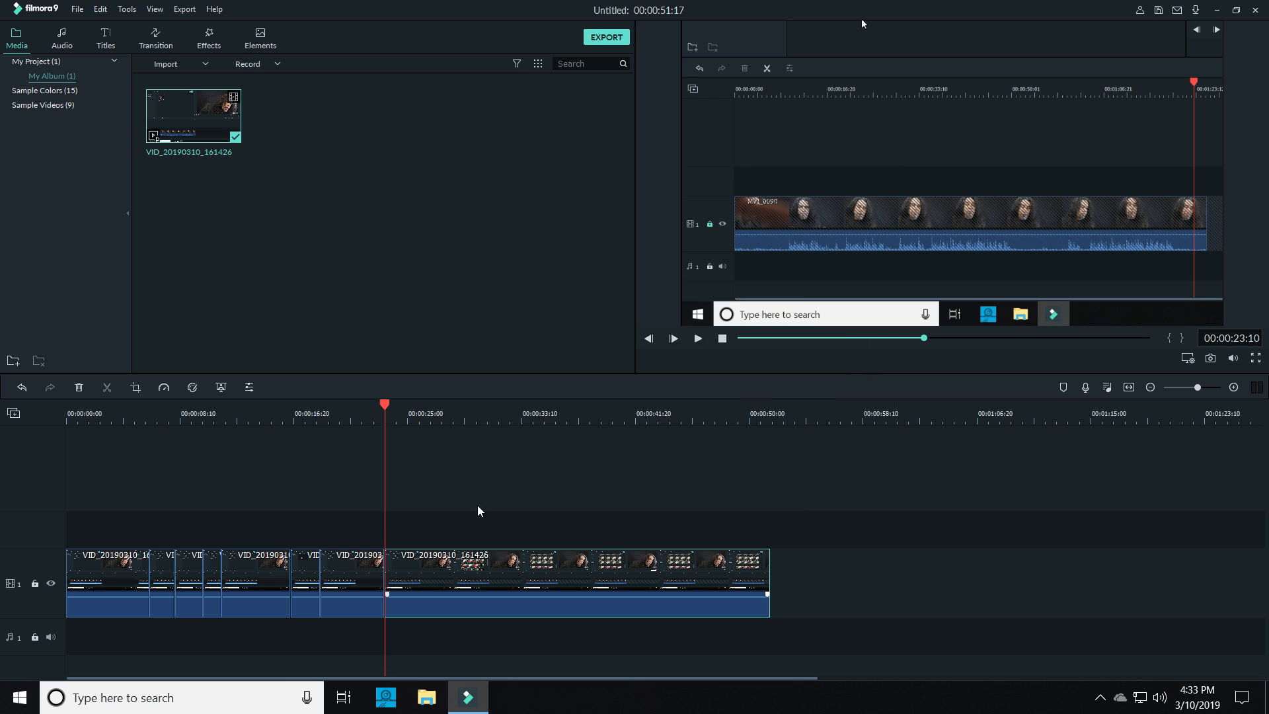
Split the upward pan at 00:00:25:09 and match the last segment's start frame to its upper-left end frame, at 1075 x 605
click(699, 339)
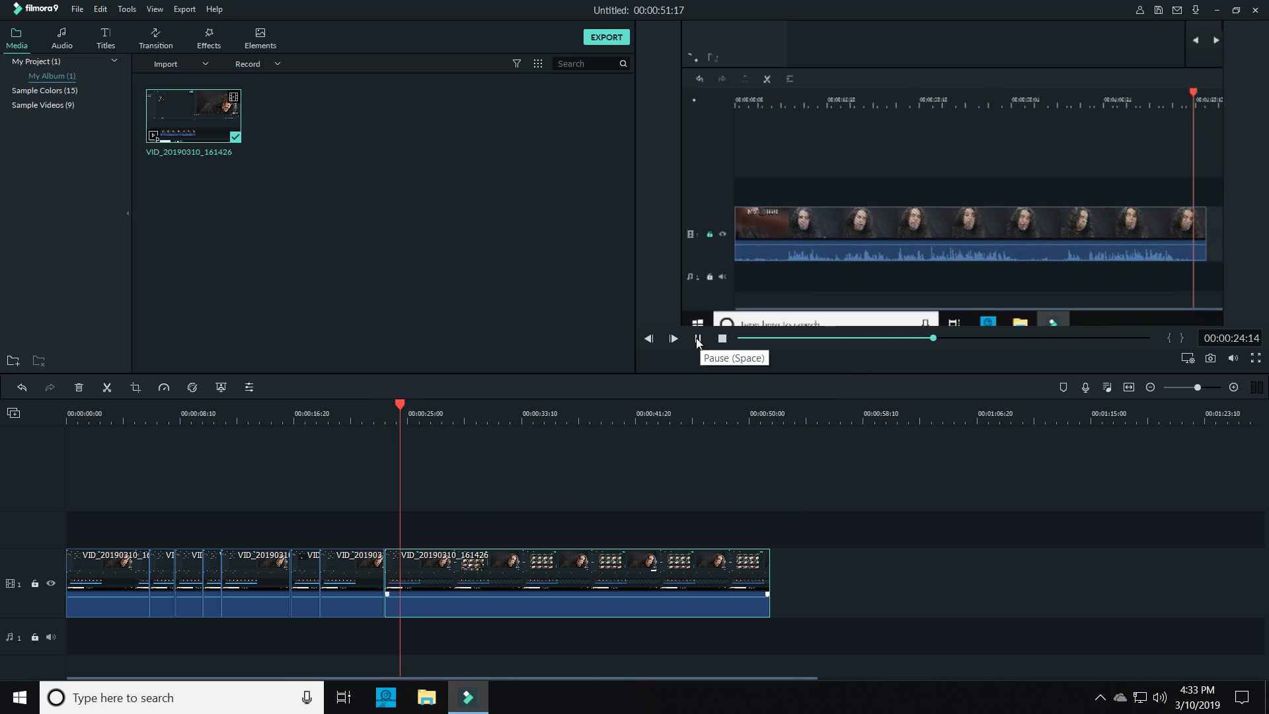
click(699, 338)
click(108, 391)
right_click(434, 575)
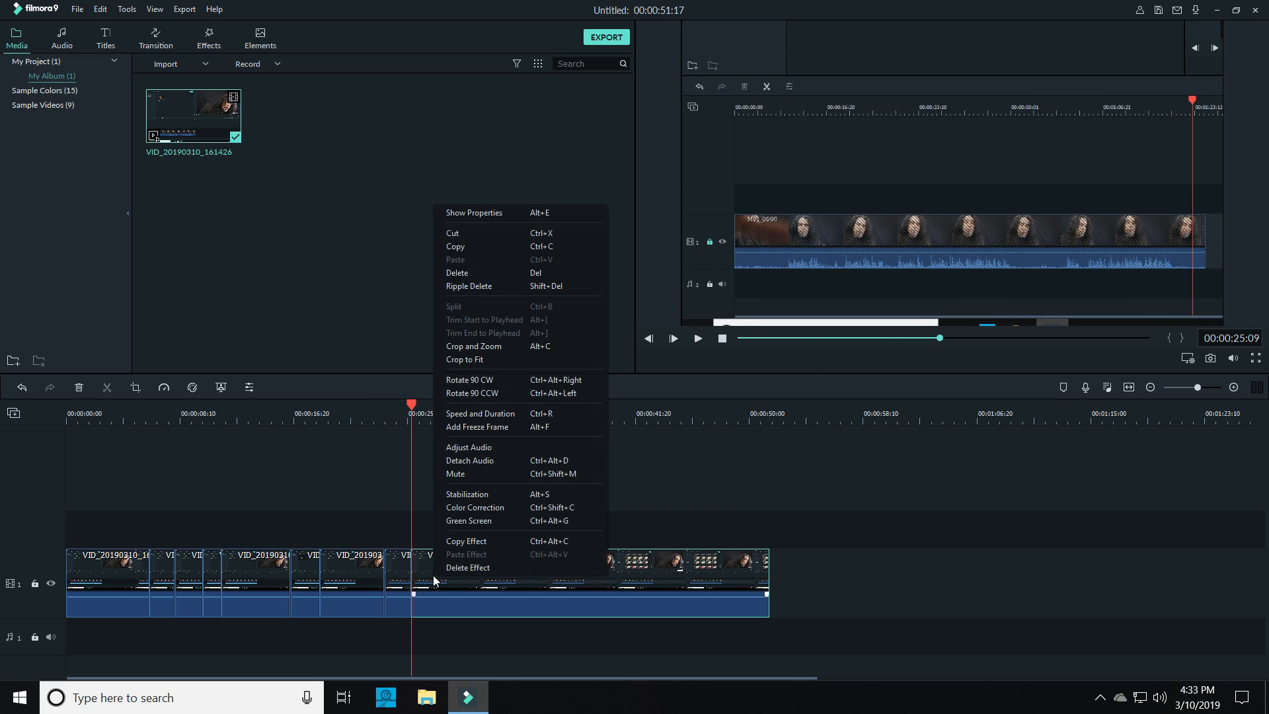
click(470, 347)
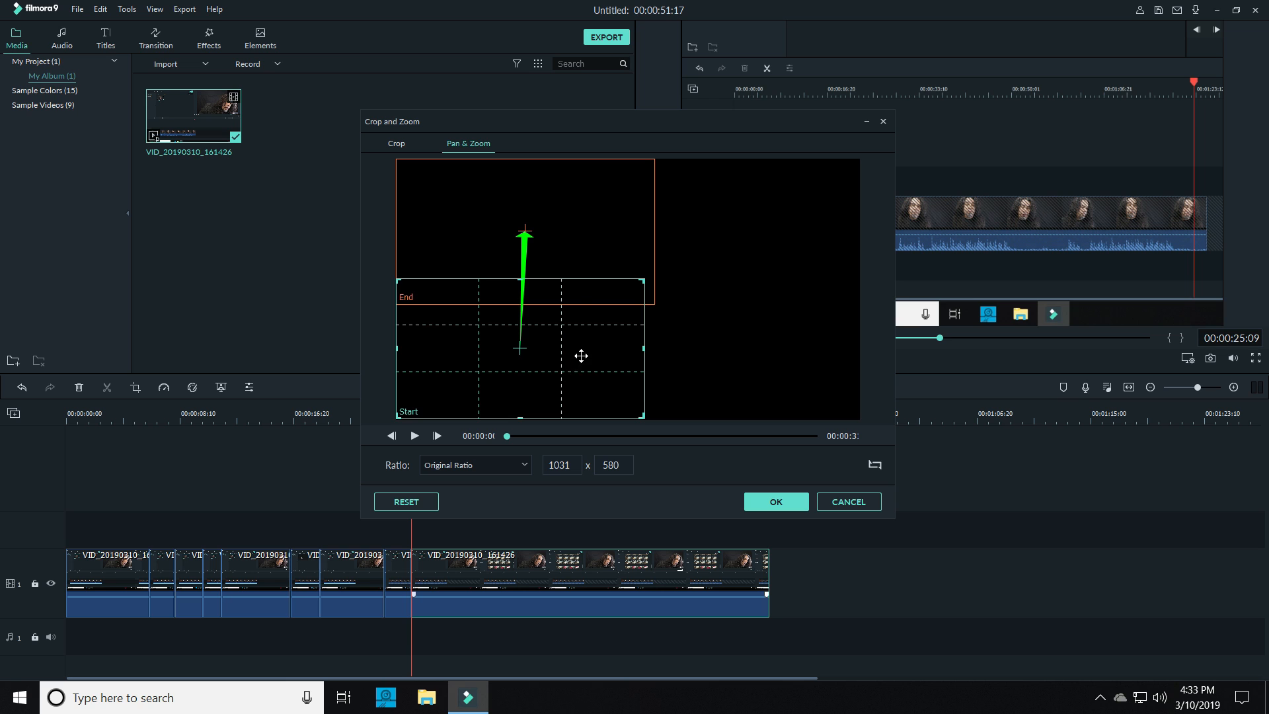
drag(581, 356, 566, 230)
mouse_move(640, 298)
mouse_down()
mouse_move(656, 309)
mouse_move(631, 282)
mouse_move(654, 302)
mouse_up()
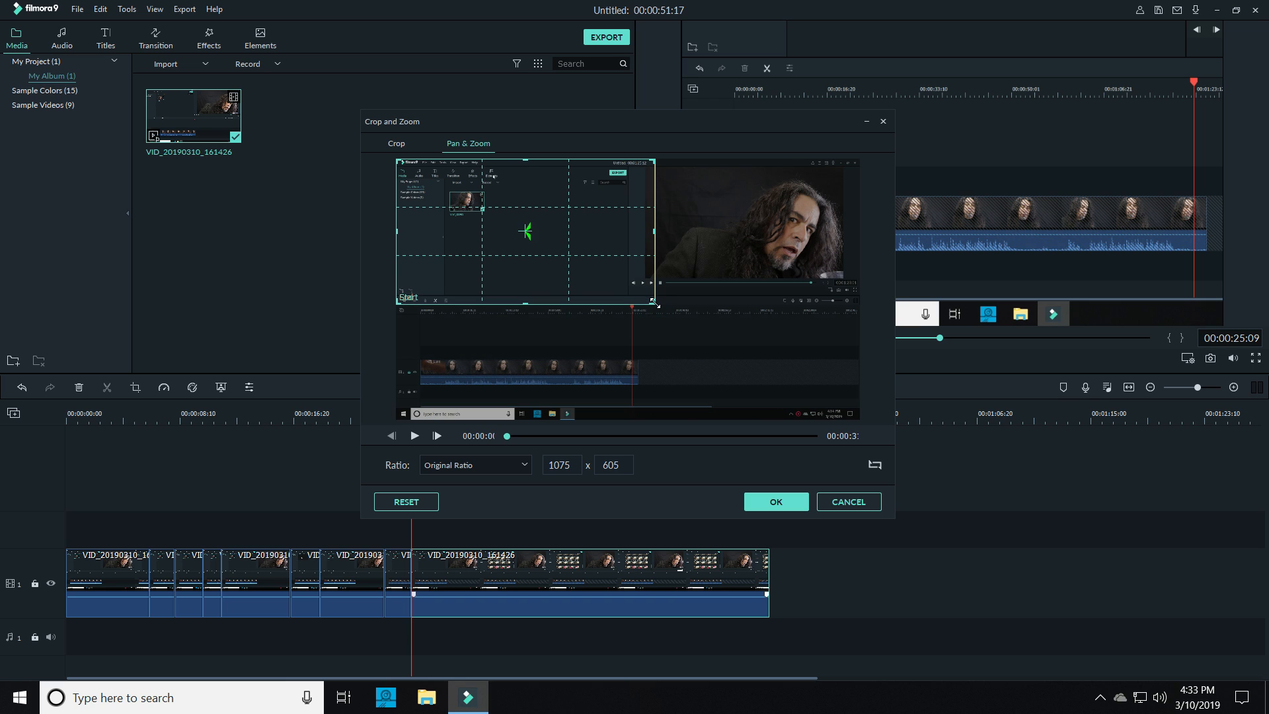
click(793, 501)
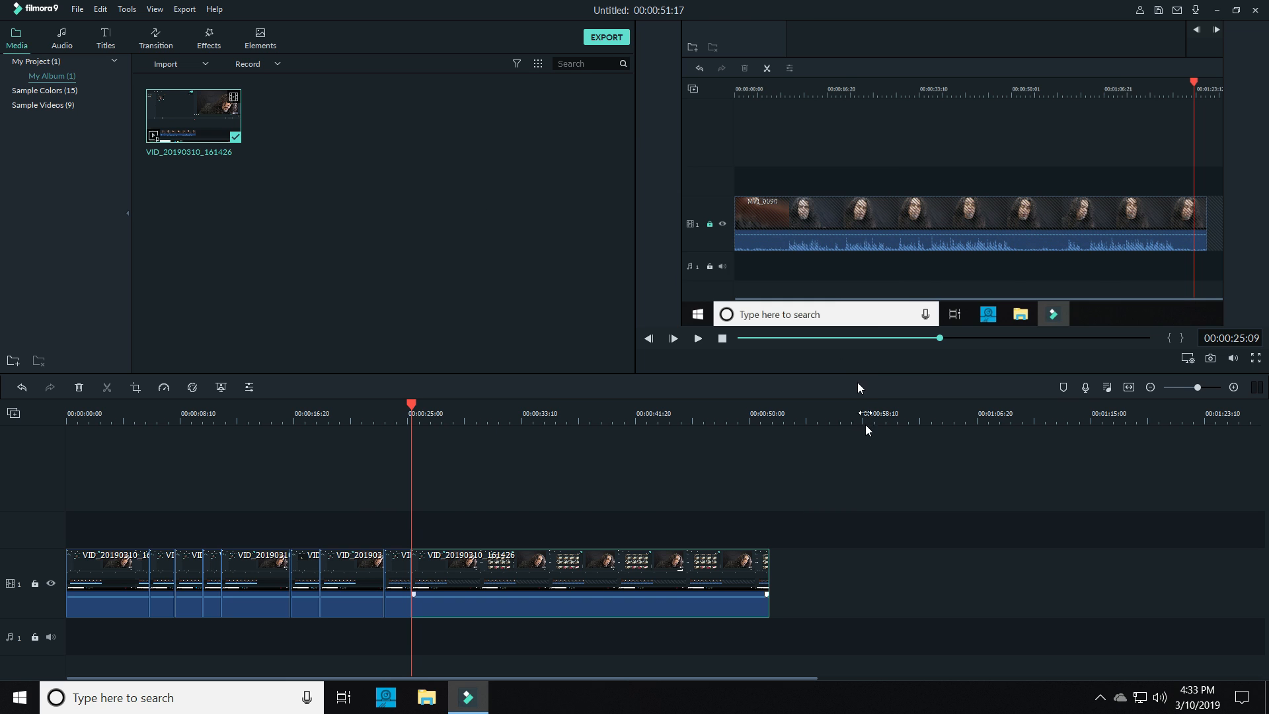
Split the clip at 00:00:35:10 and pan and zoom its last segment to a 416 x 234 end frame around the controls under the preview video
click(549, 413)
click(107, 387)
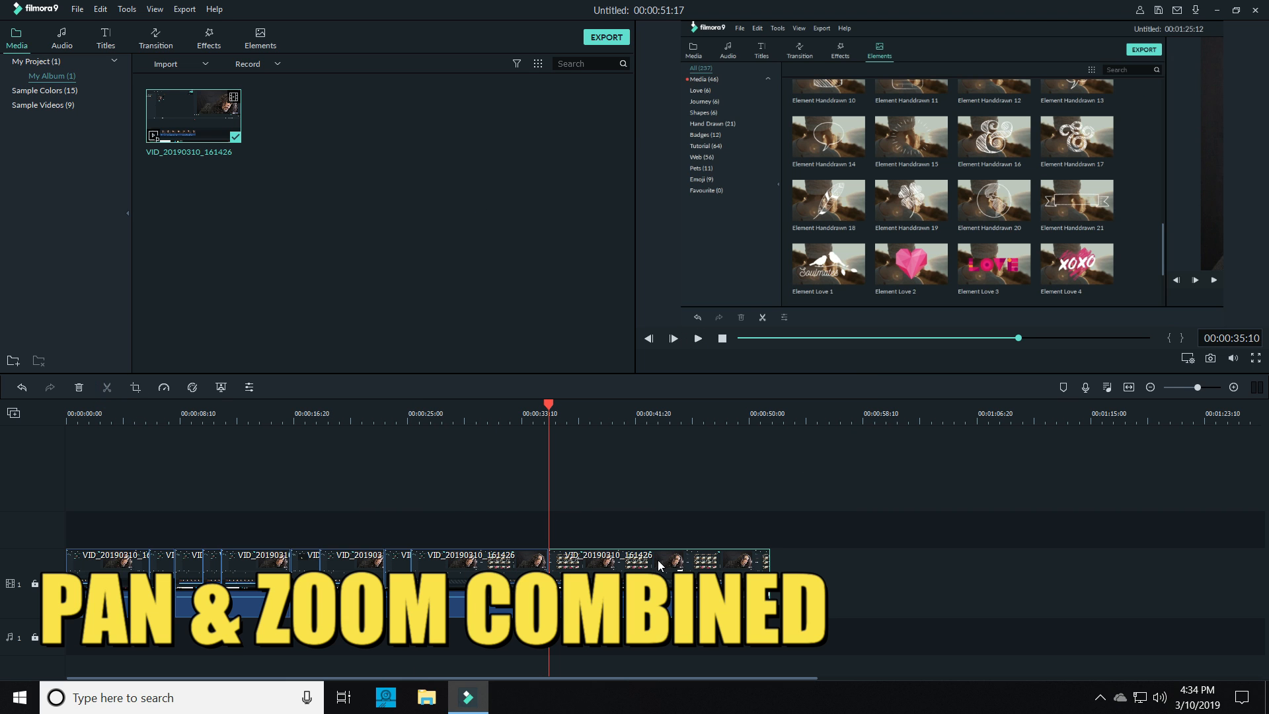
right_click(657, 561)
click(697, 335)
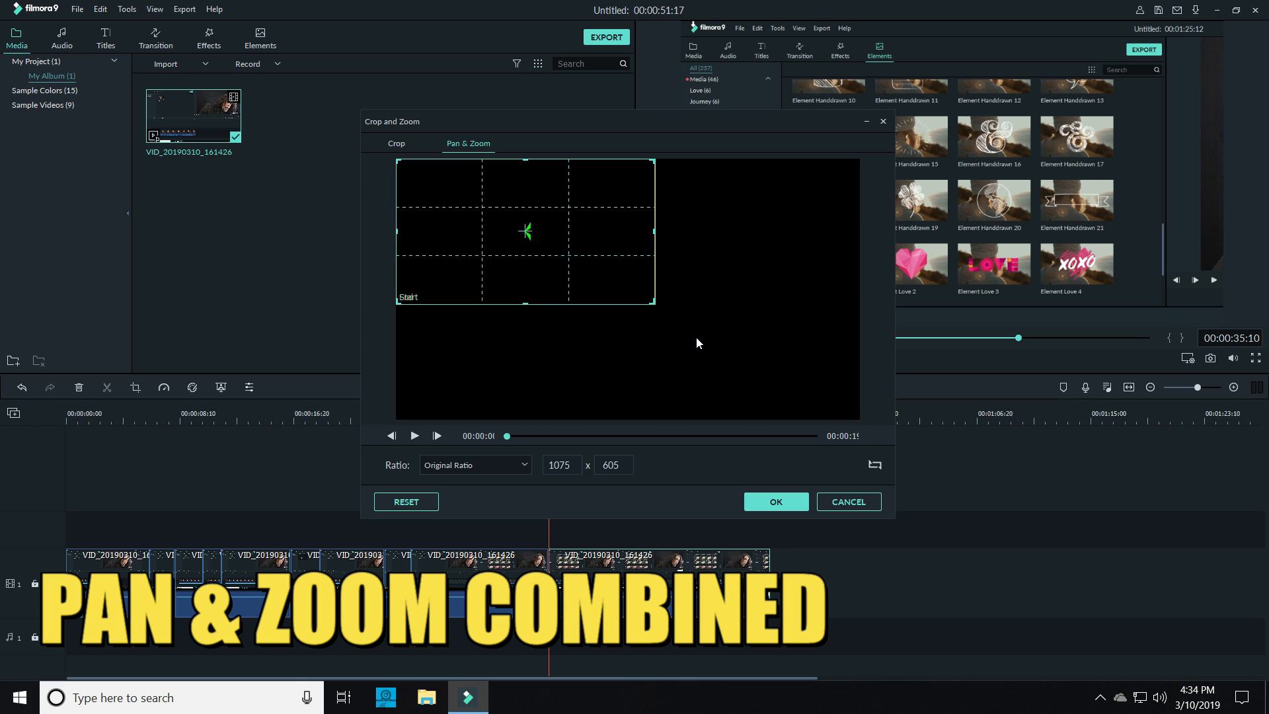
drag(595, 233, 848, 274)
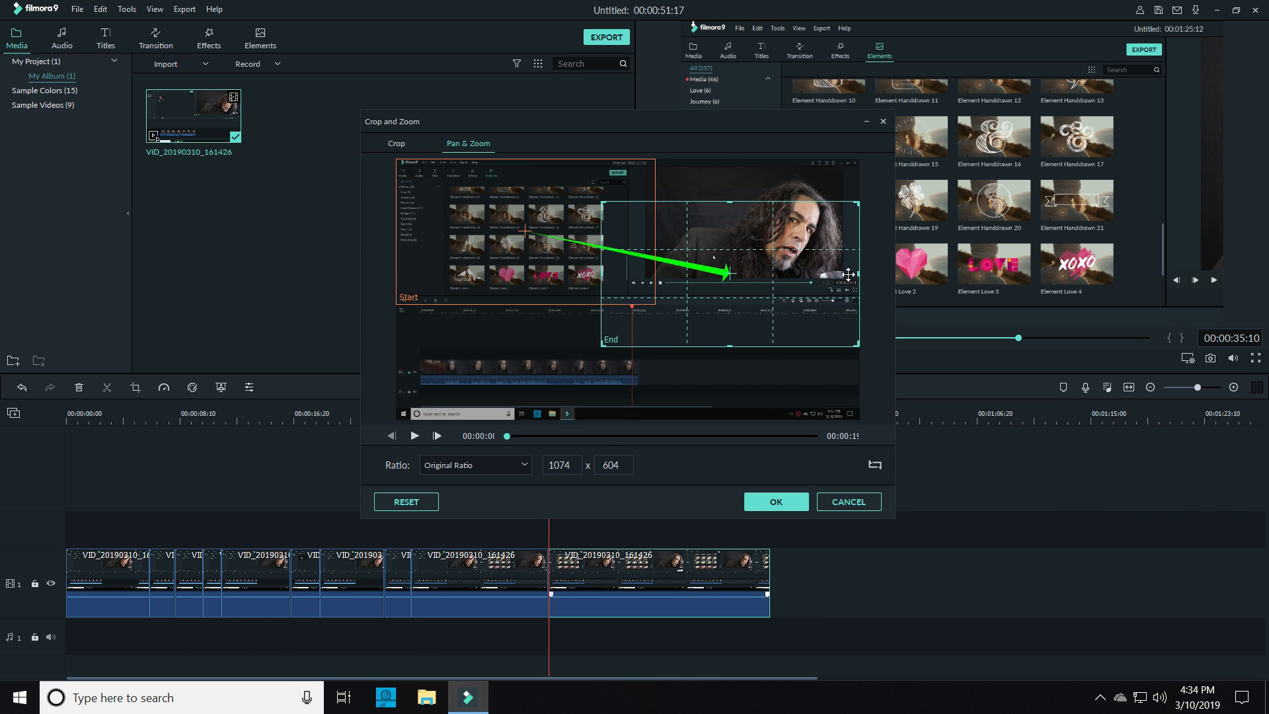
drag(601, 345, 760, 257)
drag(860, 225, 859, 293)
click(776, 502)
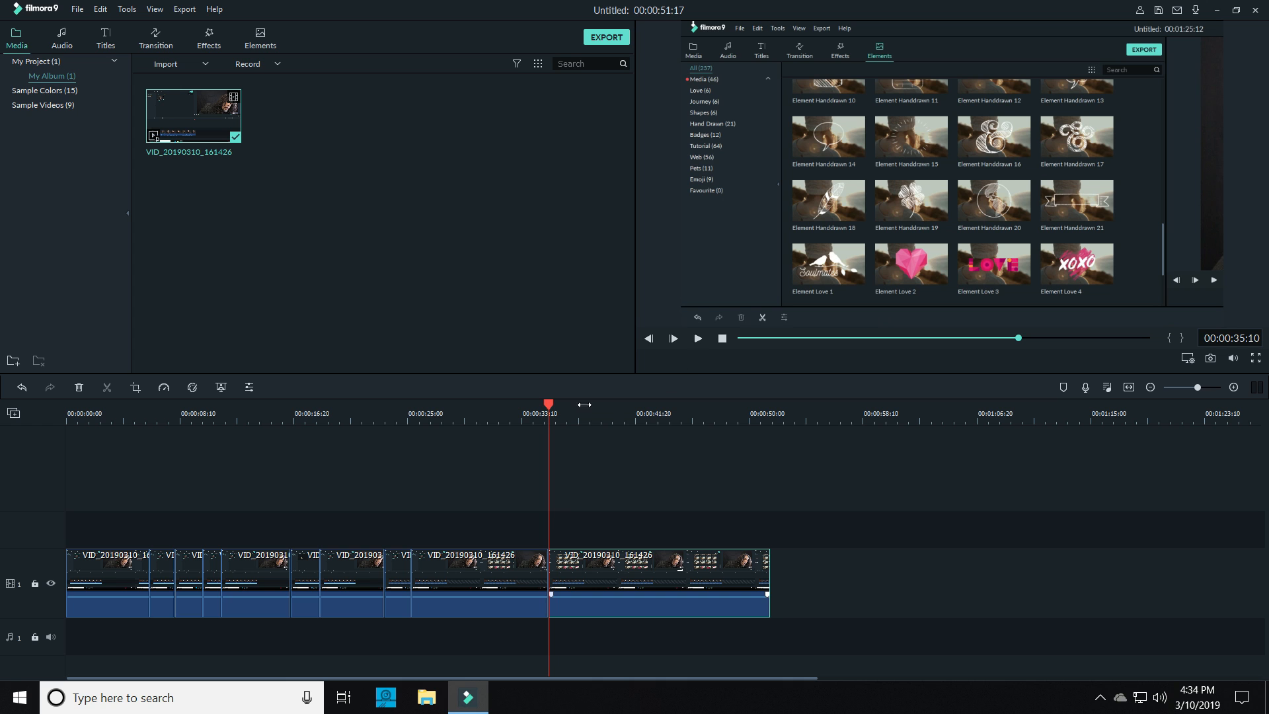
Split the pan-and-zoom segment at 00:00:37:03 and fit the last segment's start frame over its end frame, at 416 x 234
drag(549, 404, 572, 403)
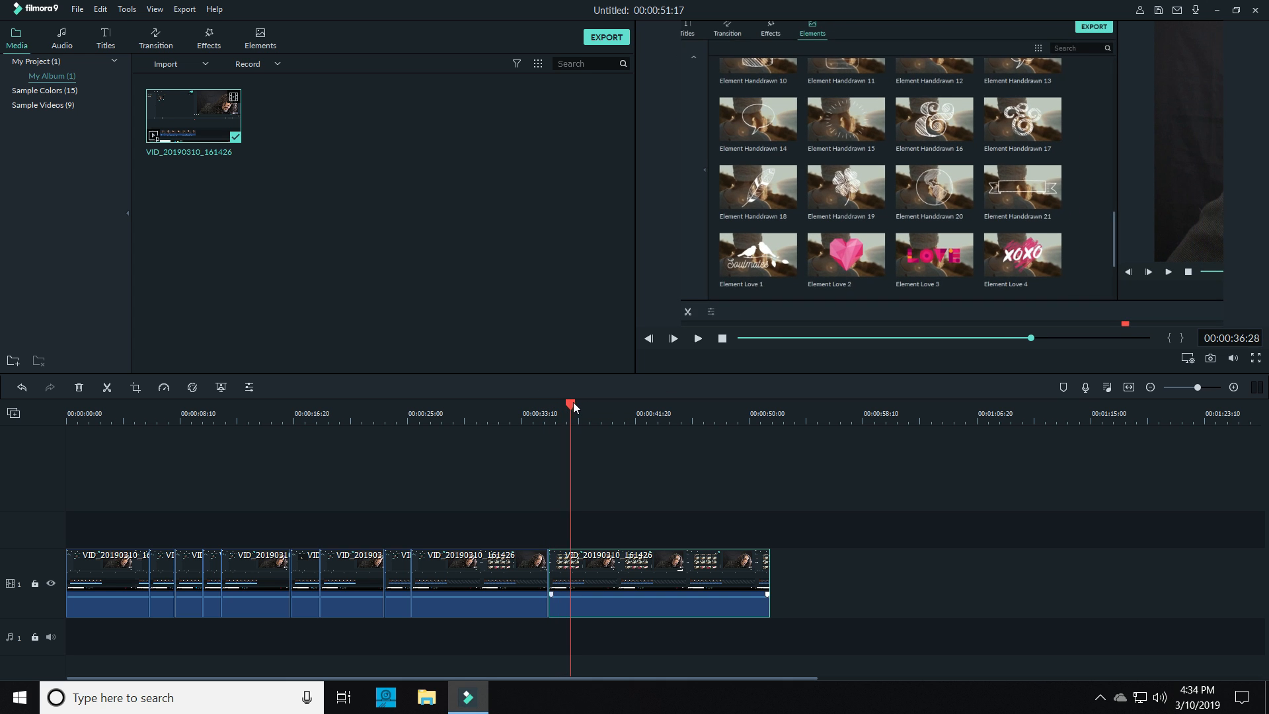
click(107, 387)
right_click(627, 576)
click(663, 423)
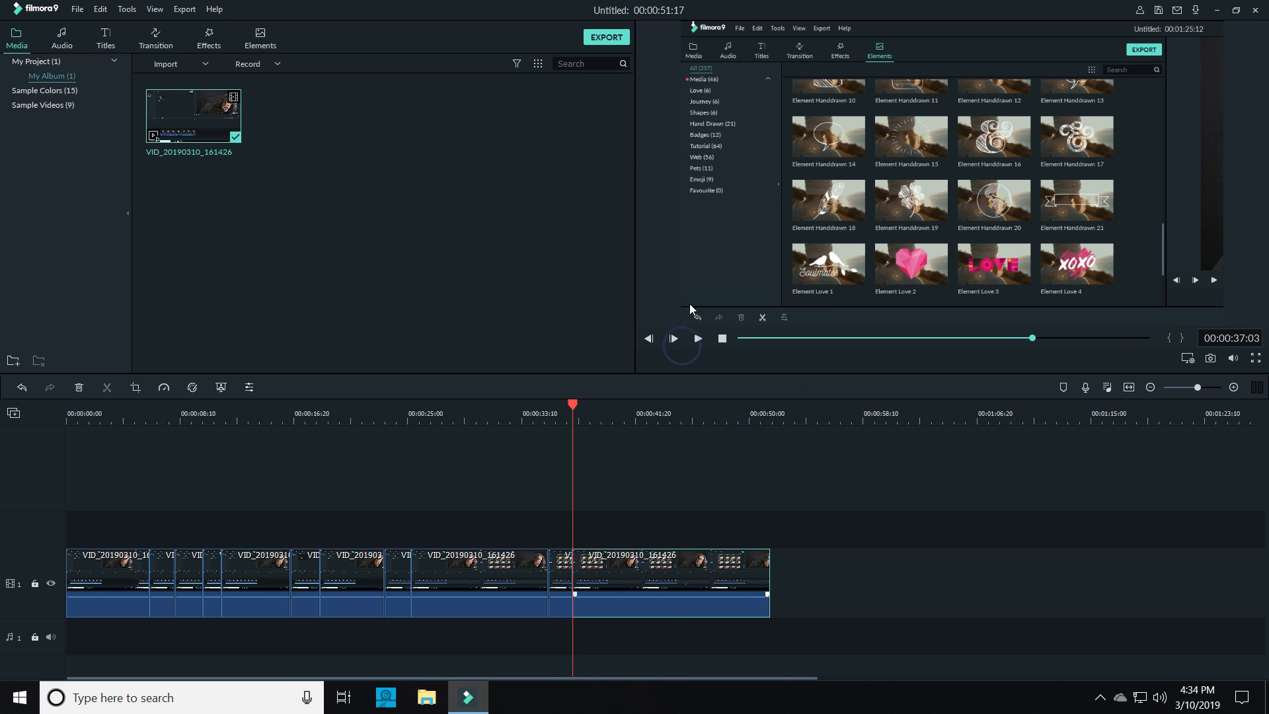
drag(420, 189, 625, 253)
drag(602, 366, 760, 271)
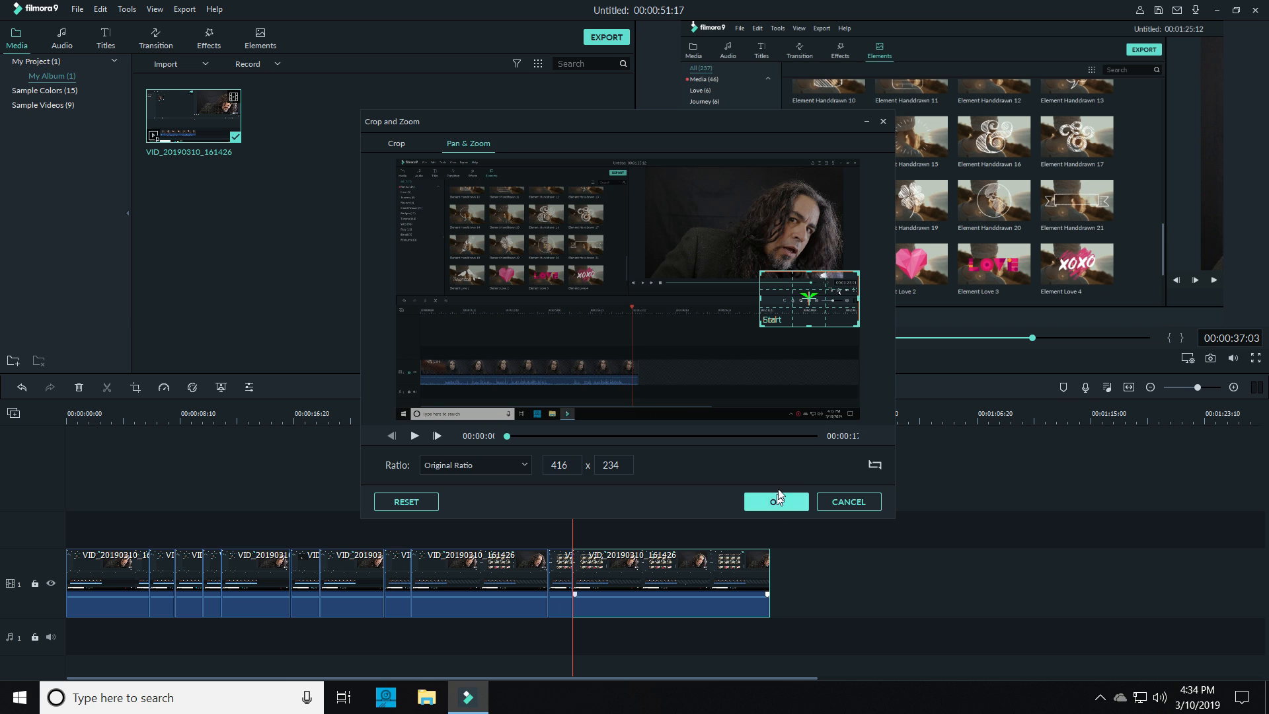
click(777, 500)
Play the held close-up onward and split the clip at 00:00:42:09 and 00:00:43:23 to isolate a short segment
click(698, 338)
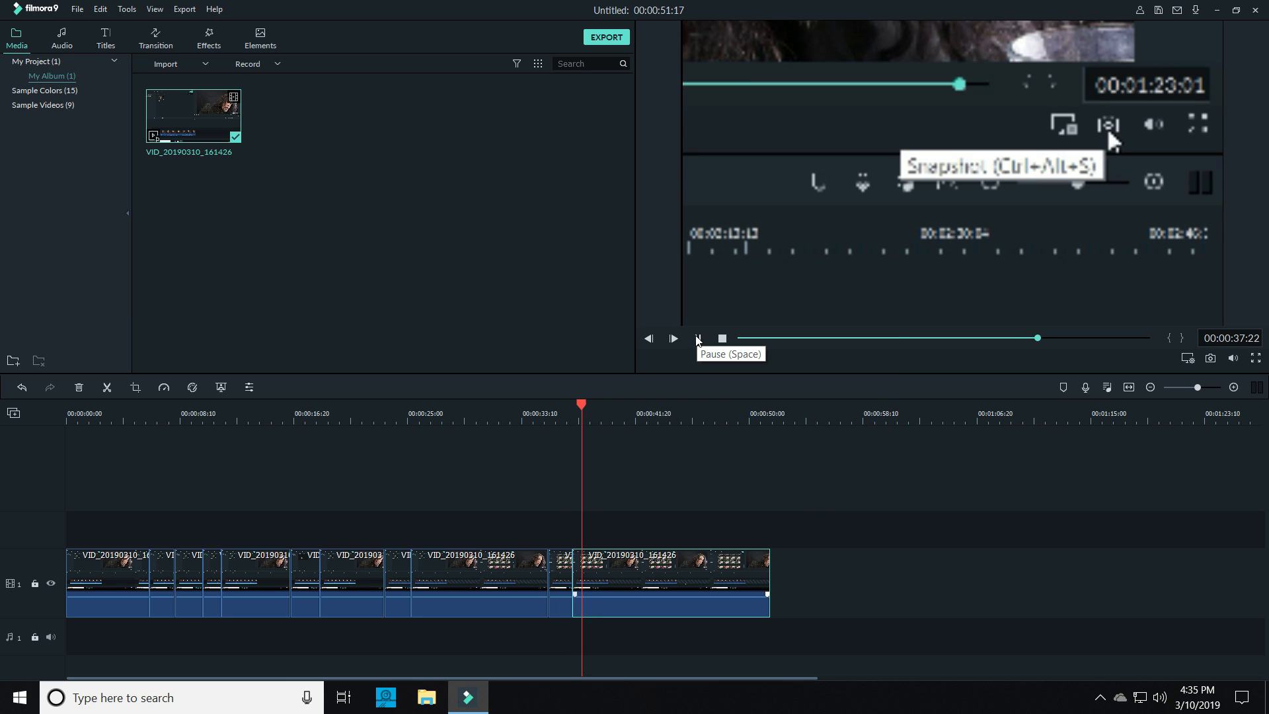
click(702, 339)
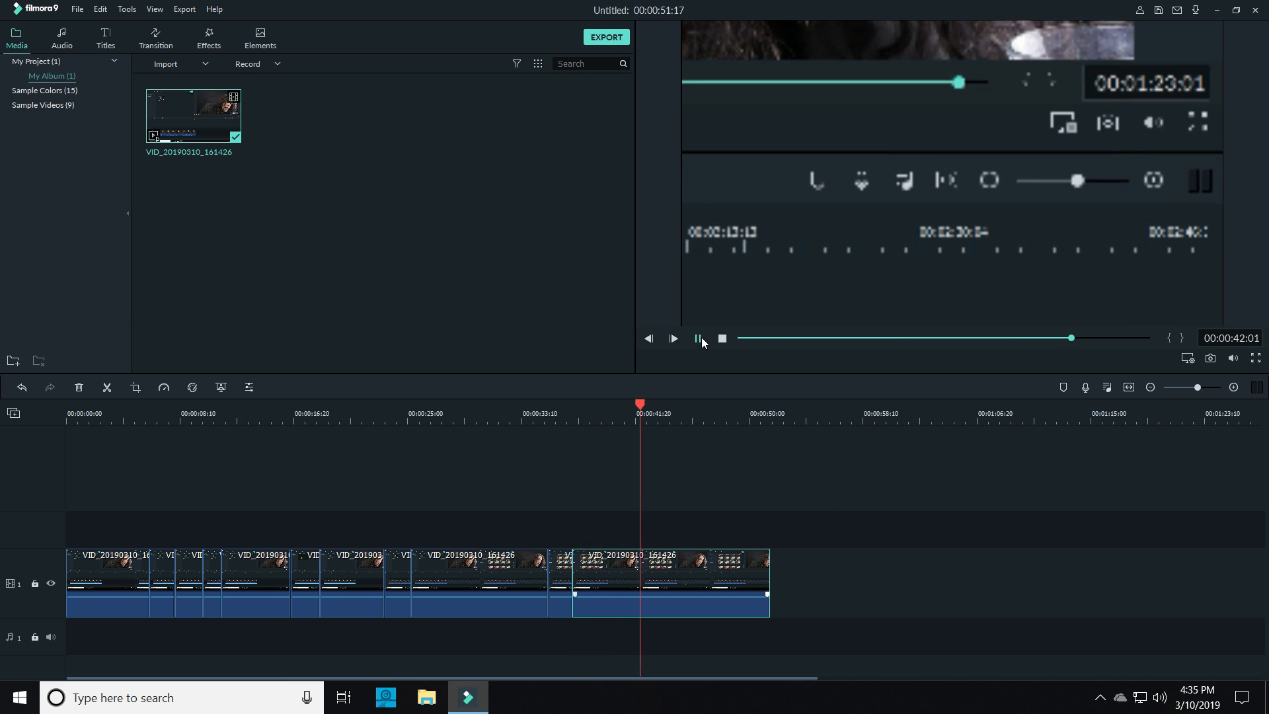
click(107, 388)
drag(644, 405, 664, 404)
click(110, 387)
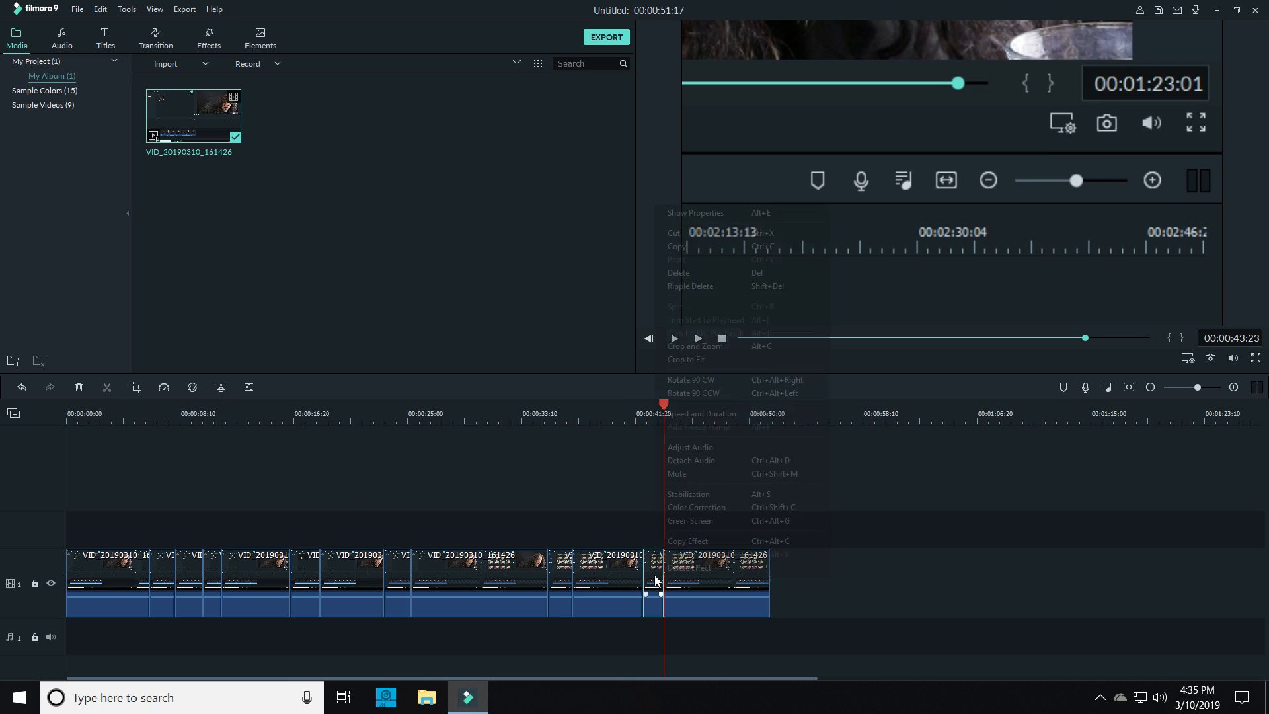
Zoom the short segment before 00:00:43:23 out by enlarging its pan-and-zoom end frame to 1917 x 1078
right_click(653, 585)
click(705, 348)
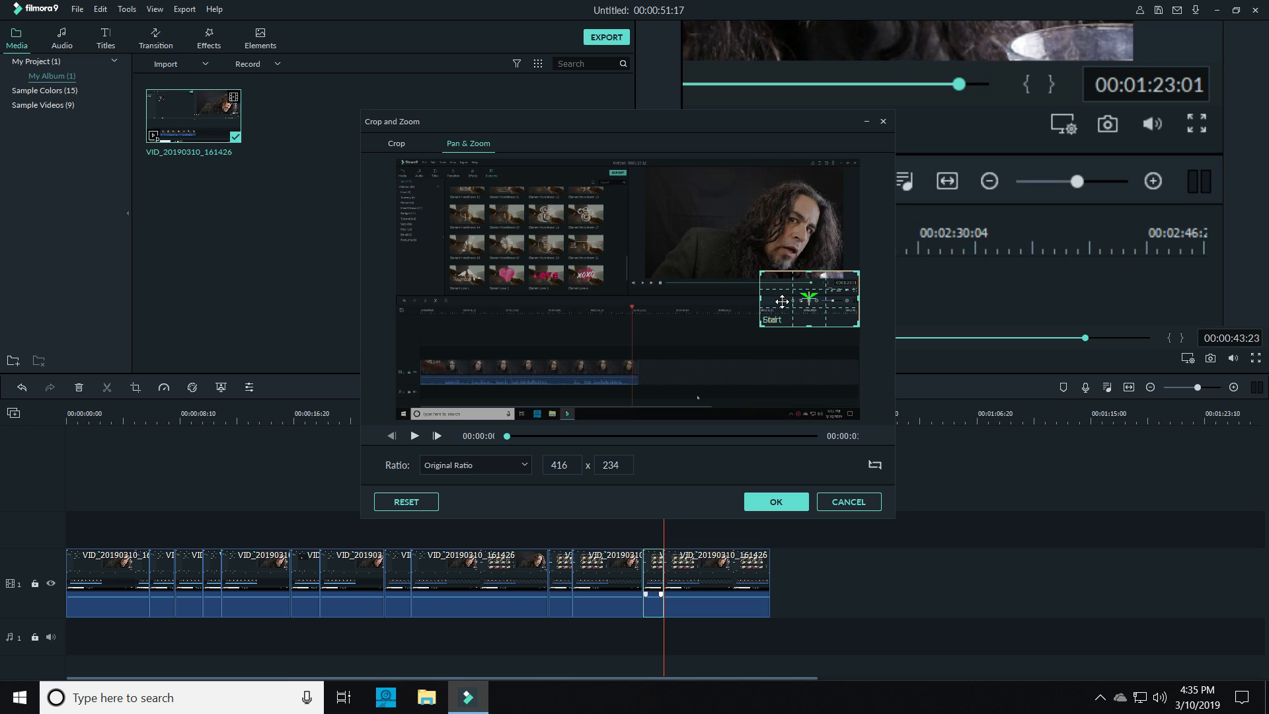
drag(762, 278, 561, 320)
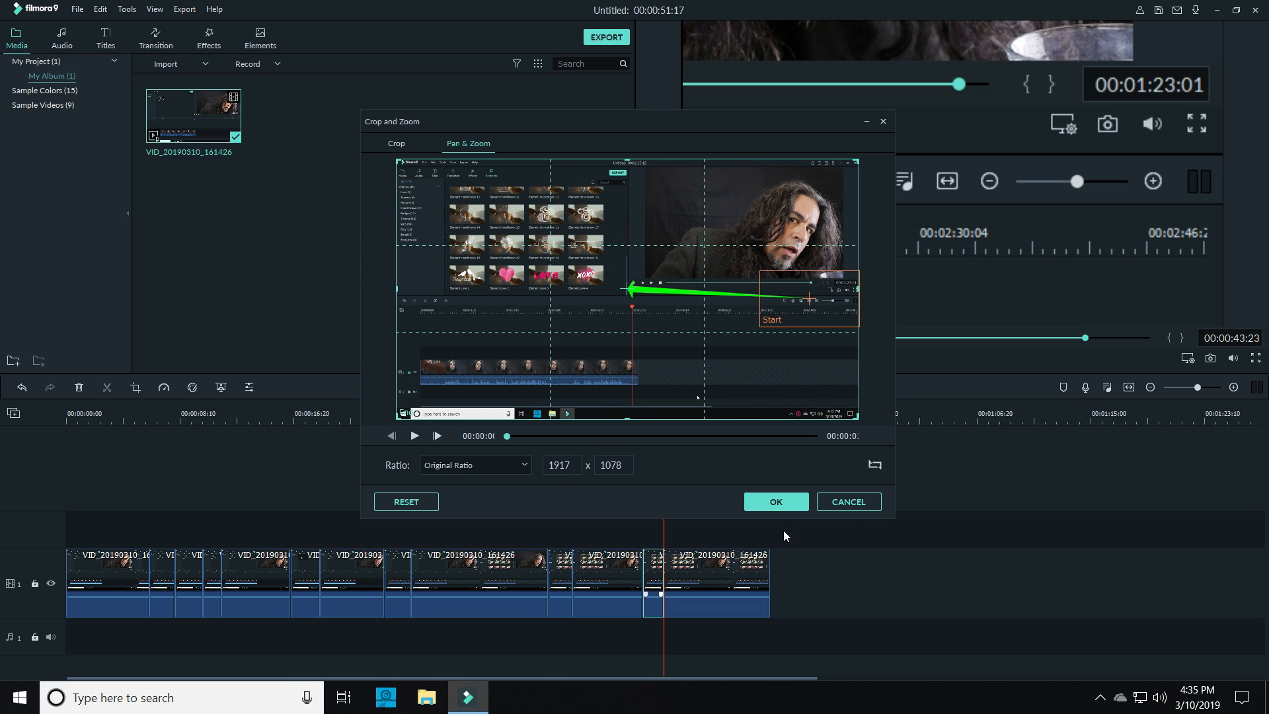
click(776, 502)
Reset the last segment's crop and zoom to the full 1920 x 1080 frame at its original ratio
right_click(710, 584)
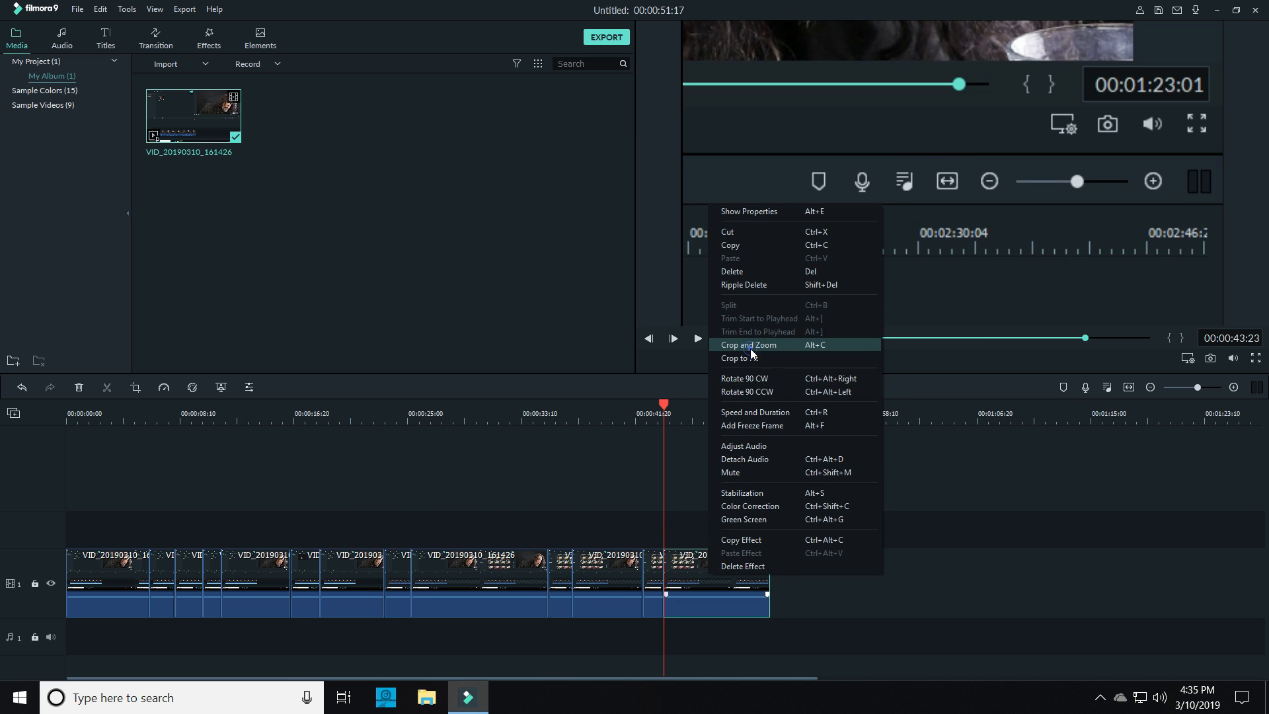
click(555, 320)
click(426, 500)
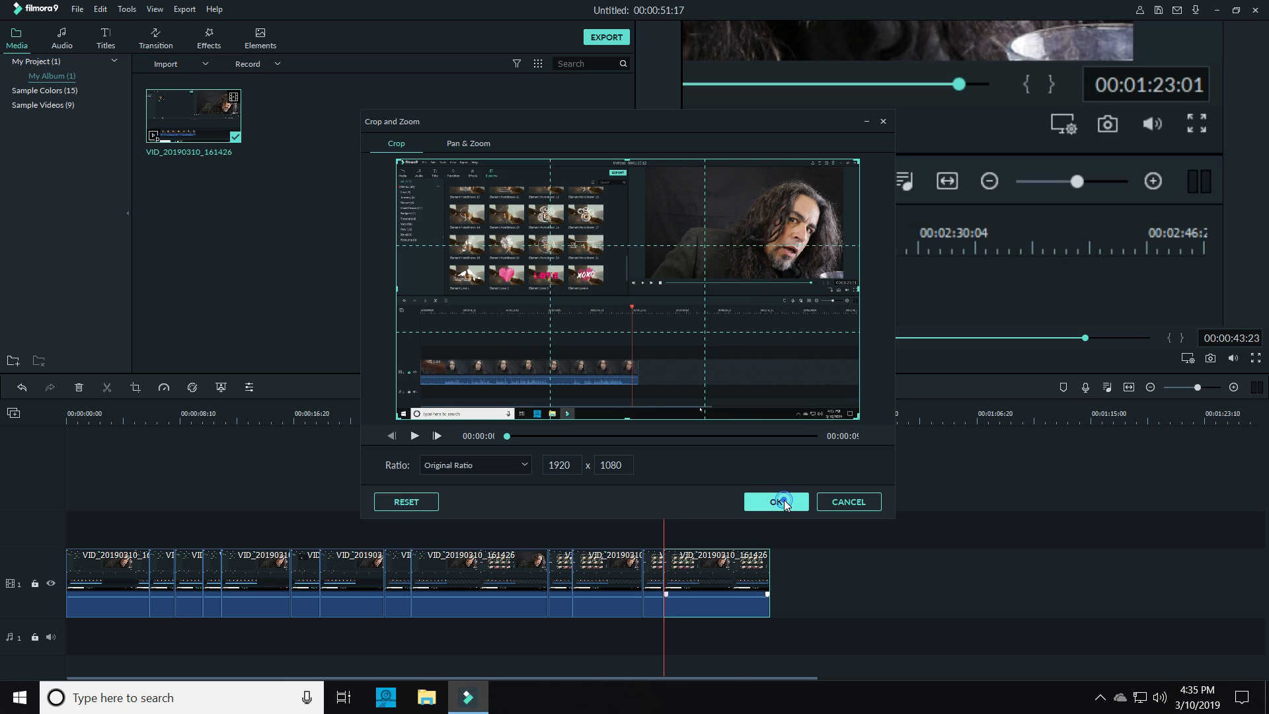
click(776, 502)
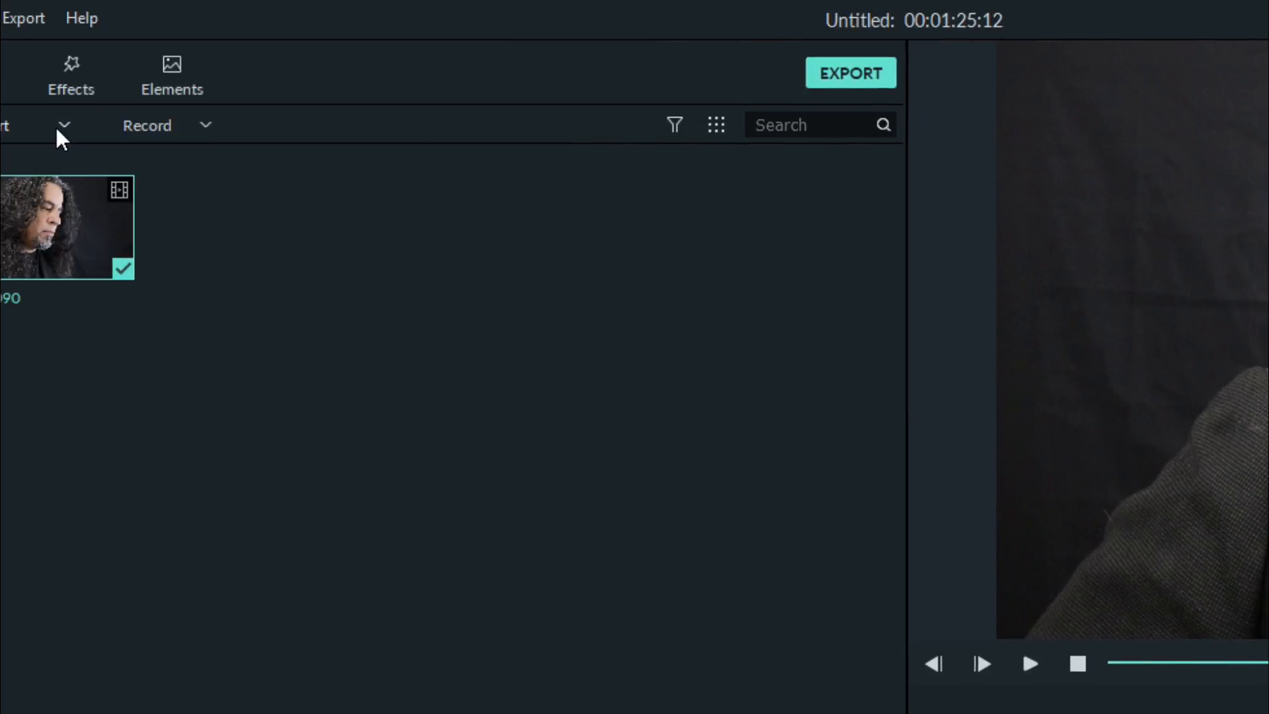
click(393, 125)
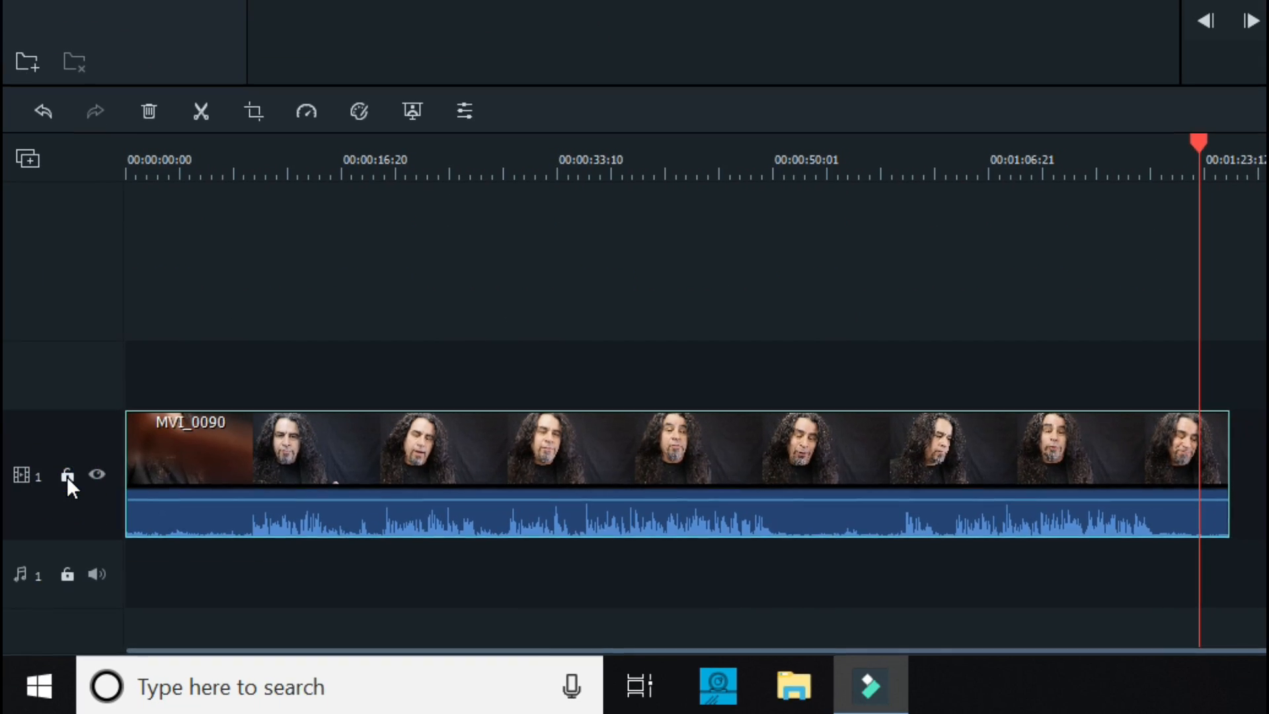
click(67, 475)
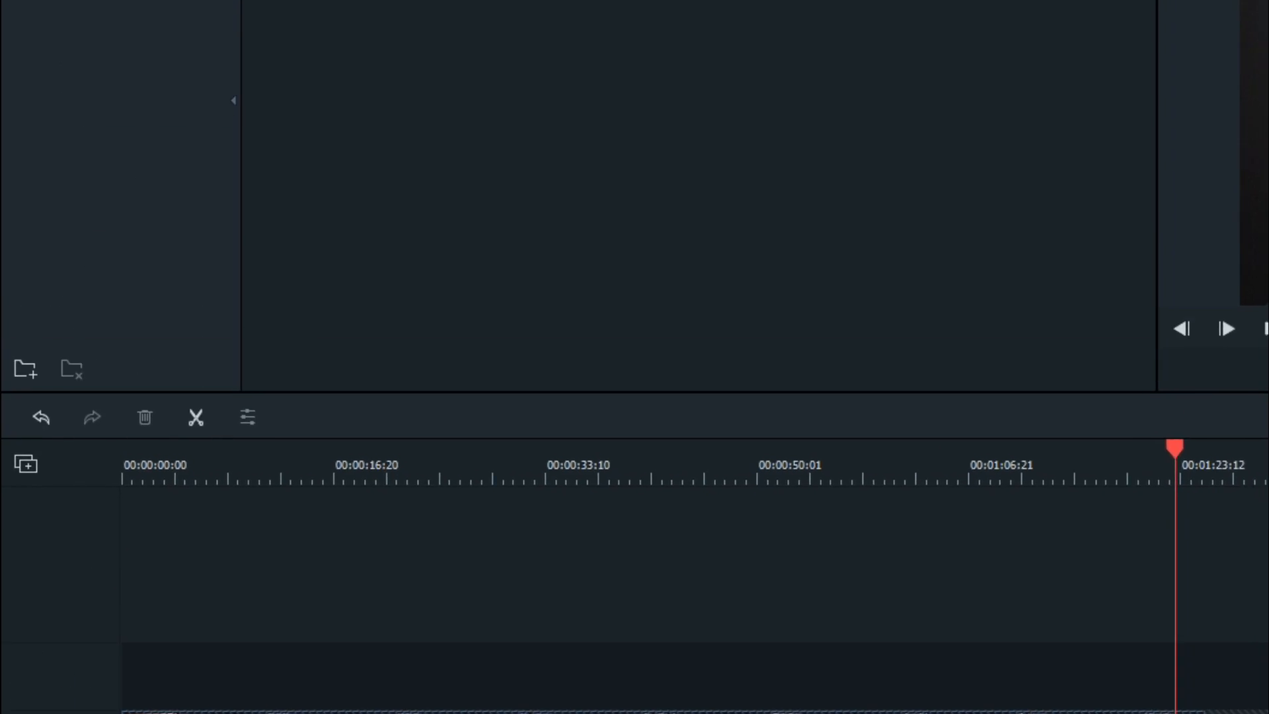
click(471, 75)
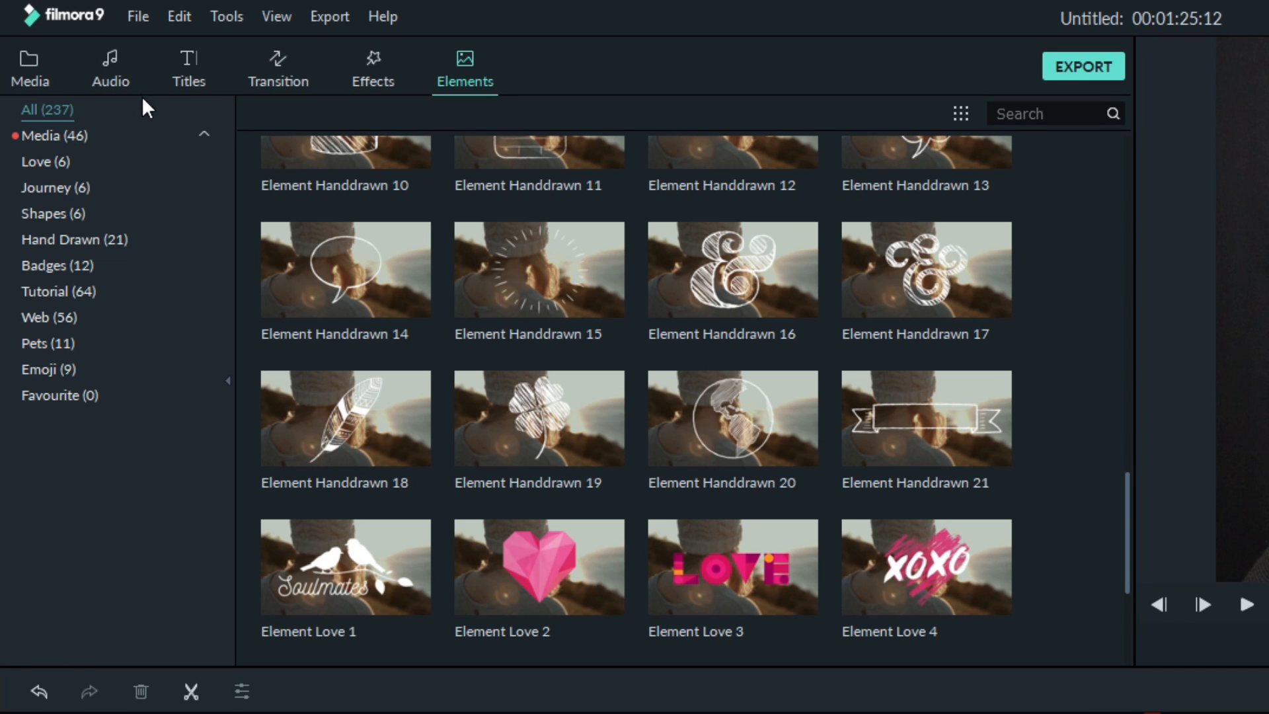